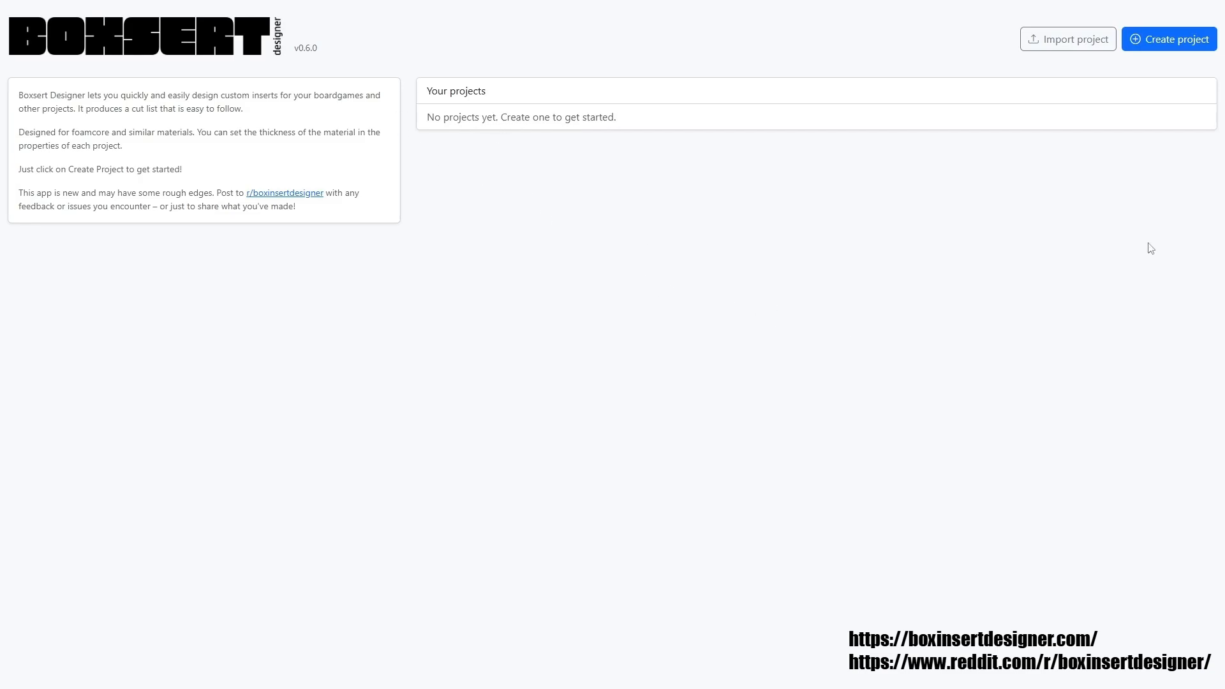
Create a new project and set the box's external width and external height to 150 mm each.
{"action": "left_click", "coordinate": [1174, 42]}
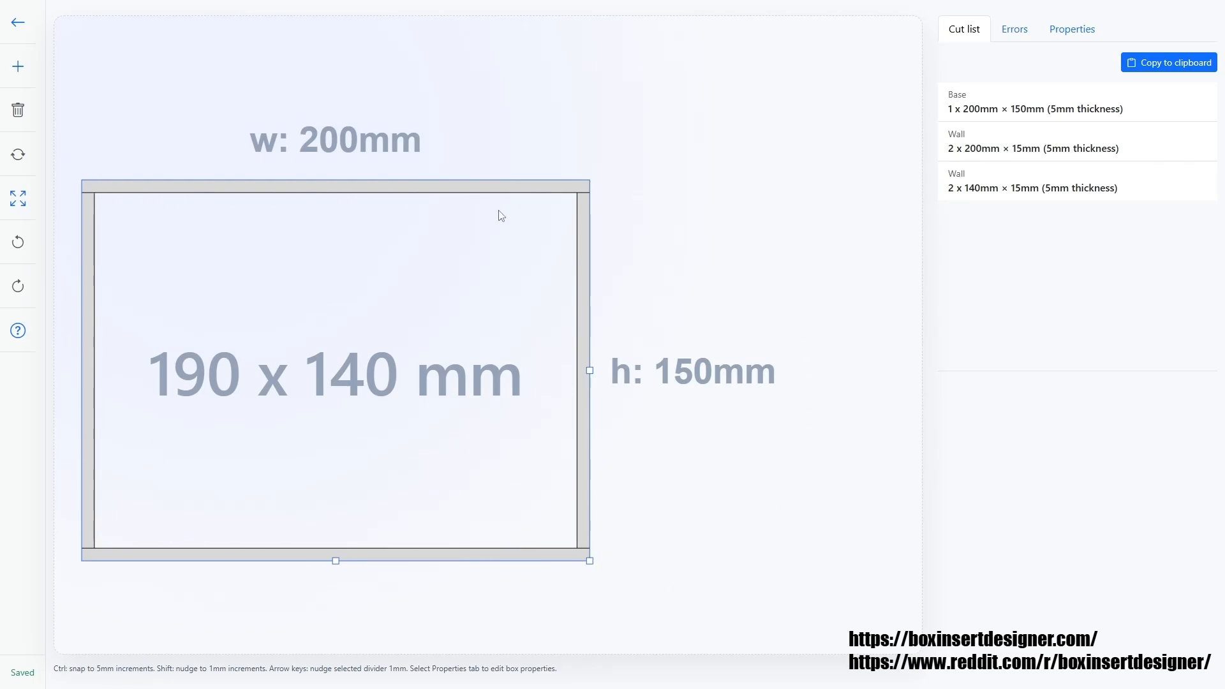
{"action": "mouse_move", "coordinate": [589, 561]}
{"action": "left_mouse_down"}
{"action": "mouse_move", "coordinate": [465, 510]}
{"action": "mouse_move", "coordinate": [590, 569]}
{"action": "mouse_move", "coordinate": [424, 466]}
{"action": "mouse_move", "coordinate": [487, 514]}
{"action": "mouse_move", "coordinate": [555, 519]}
{"action": "mouse_move", "coordinate": [615, 561]}
{"action": "mouse_move", "coordinate": [533, 510]}
{"action": "mouse_move", "coordinate": [594, 562]}
{"action": "mouse_move", "coordinate": [499, 496]}
{"action": "mouse_move", "coordinate": [618, 566]}
{"action": "mouse_move", "coordinate": [592, 556]}
{"action": "left_mouse_up"}
{"action": "left_click", "coordinate": [1077, 35]}
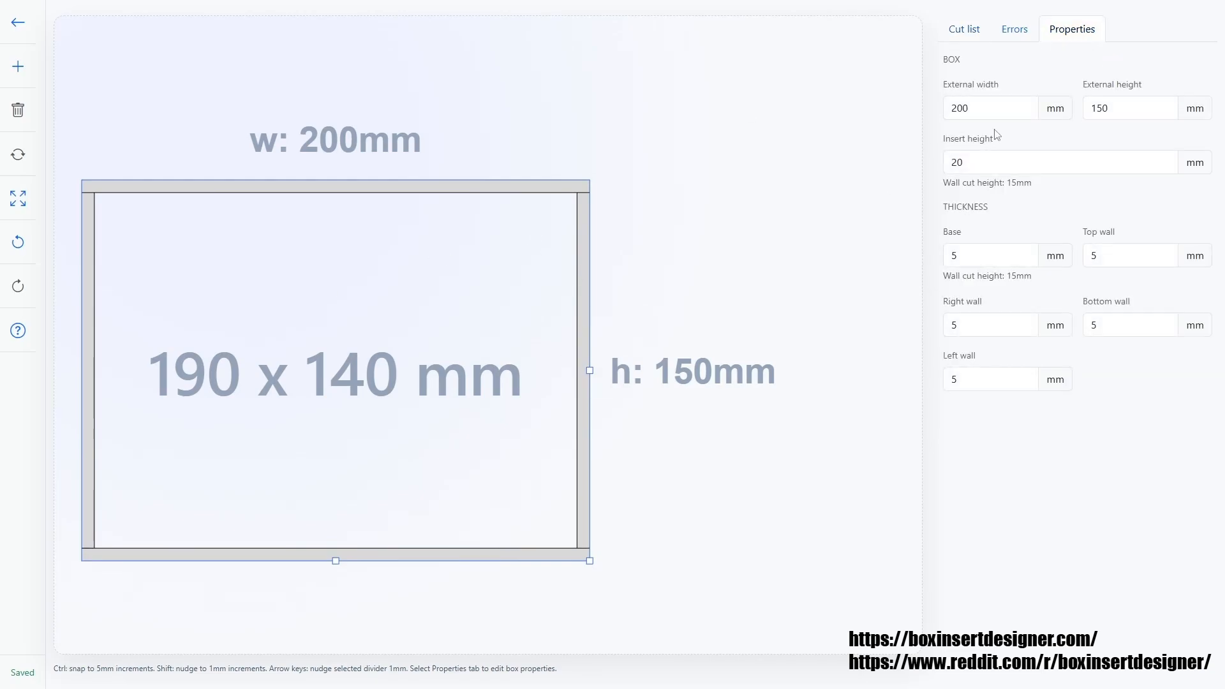
{"action": "key", "text": "Tab"}
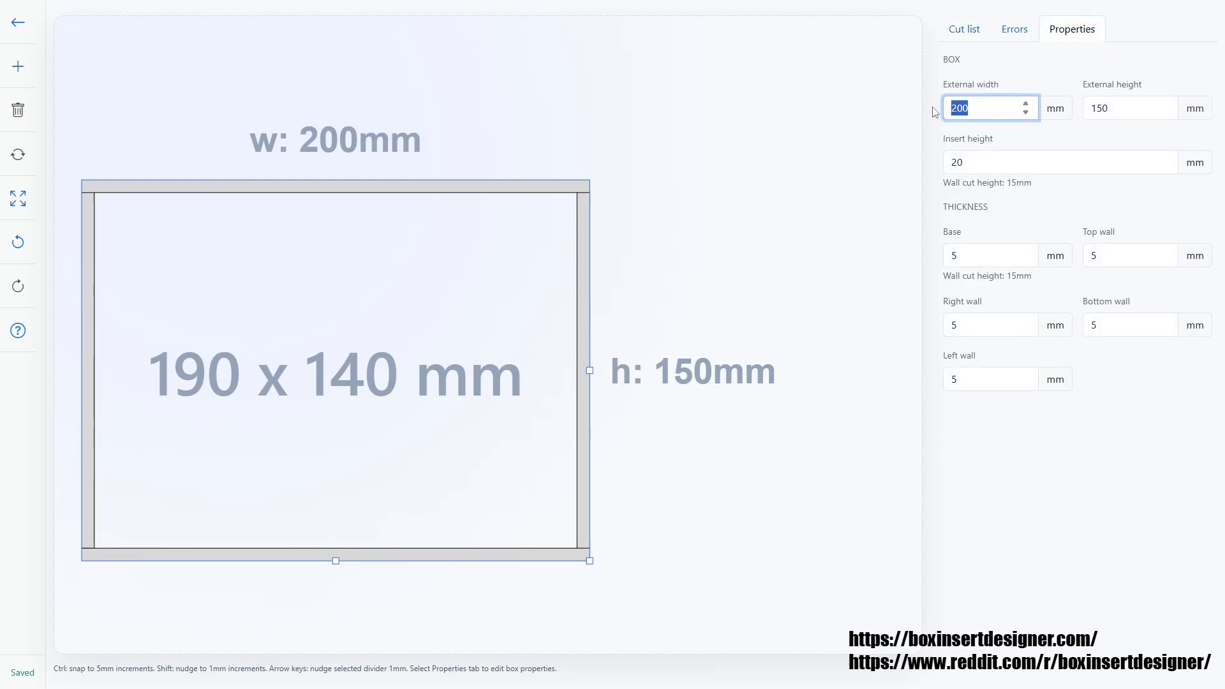
{"action": "type", "text": "150"}
{"action": "key", "text": "Tab"}
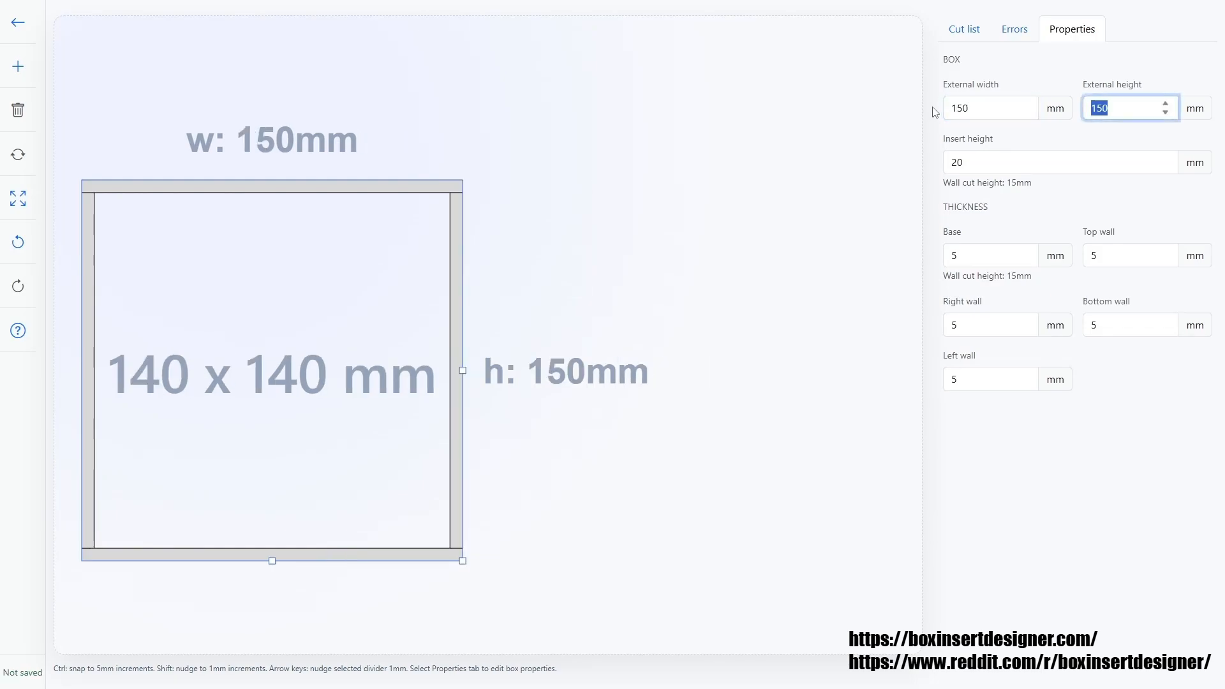
{"action": "type", "text": "150"}
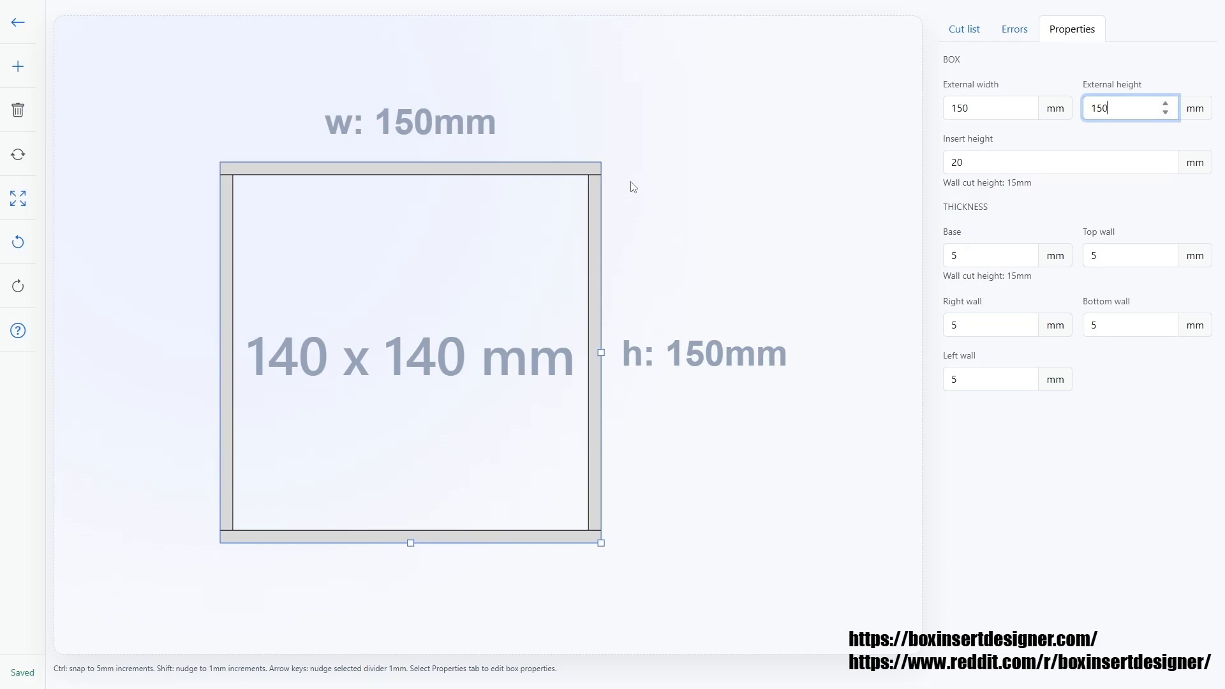
Review the box's base and wall thickness fields.
{"action": "left_click", "coordinate": [989, 260]}
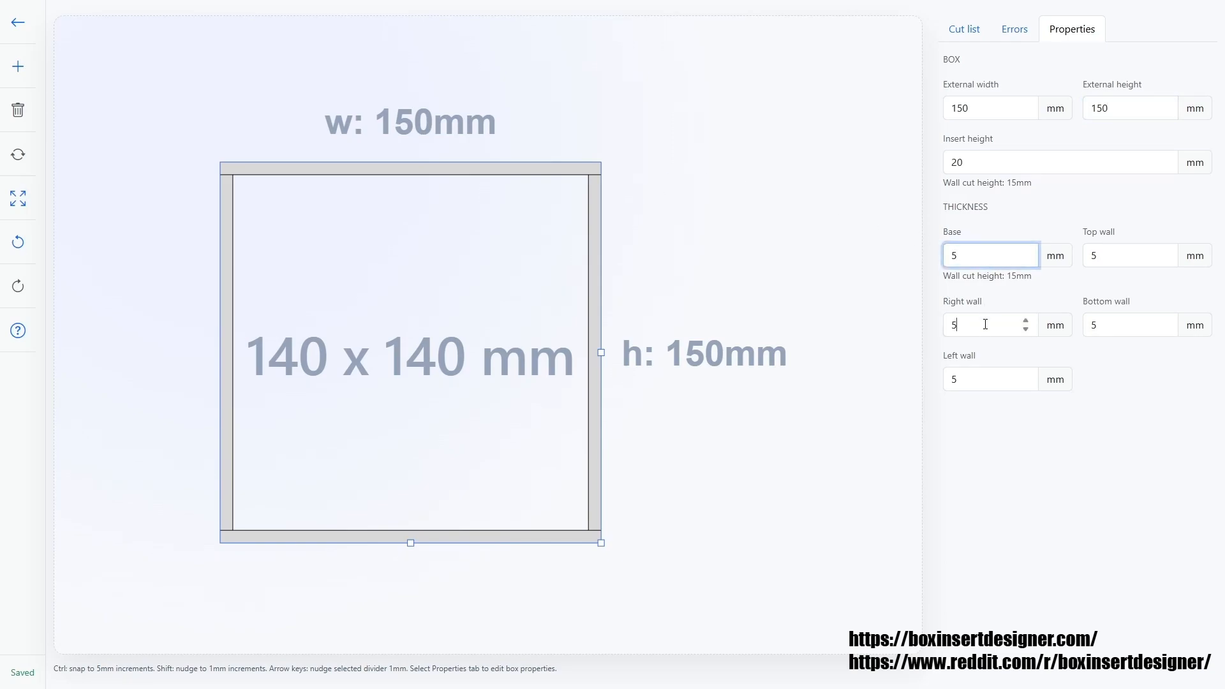
{"action": "left_click", "coordinate": [1023, 379]}
{"action": "left_click", "coordinate": [1116, 326]}
{"action": "left_click", "coordinate": [1113, 256]}
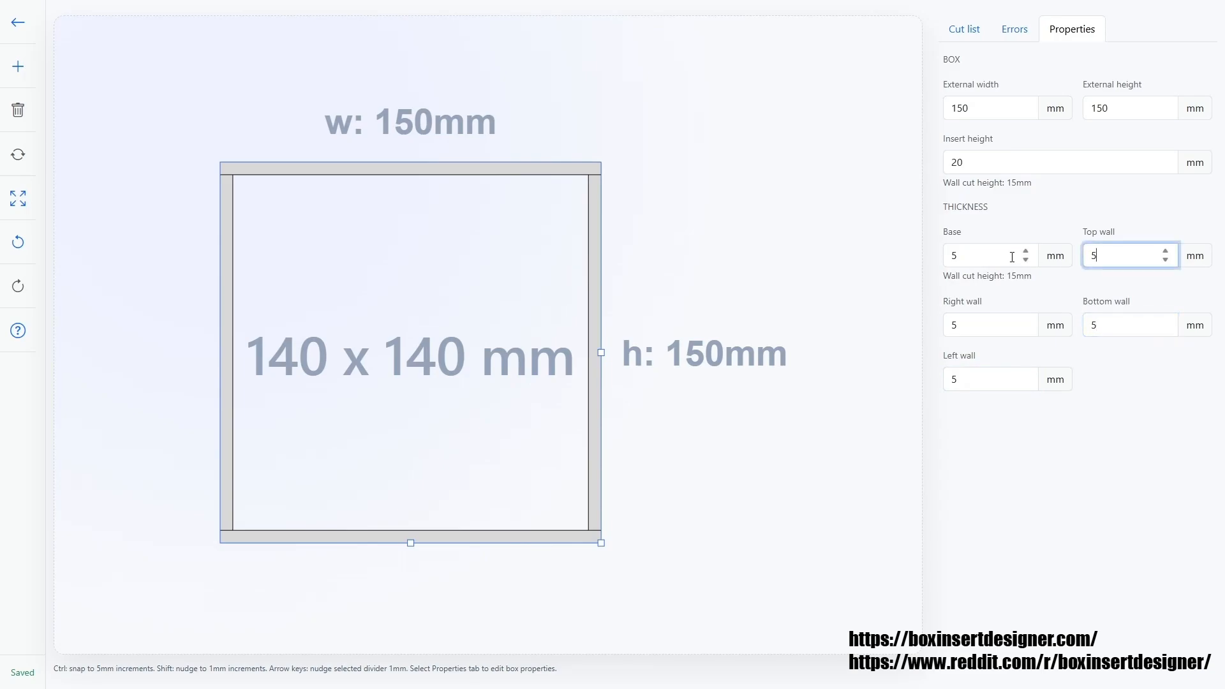
{"action": "left_click", "coordinate": [999, 260]}
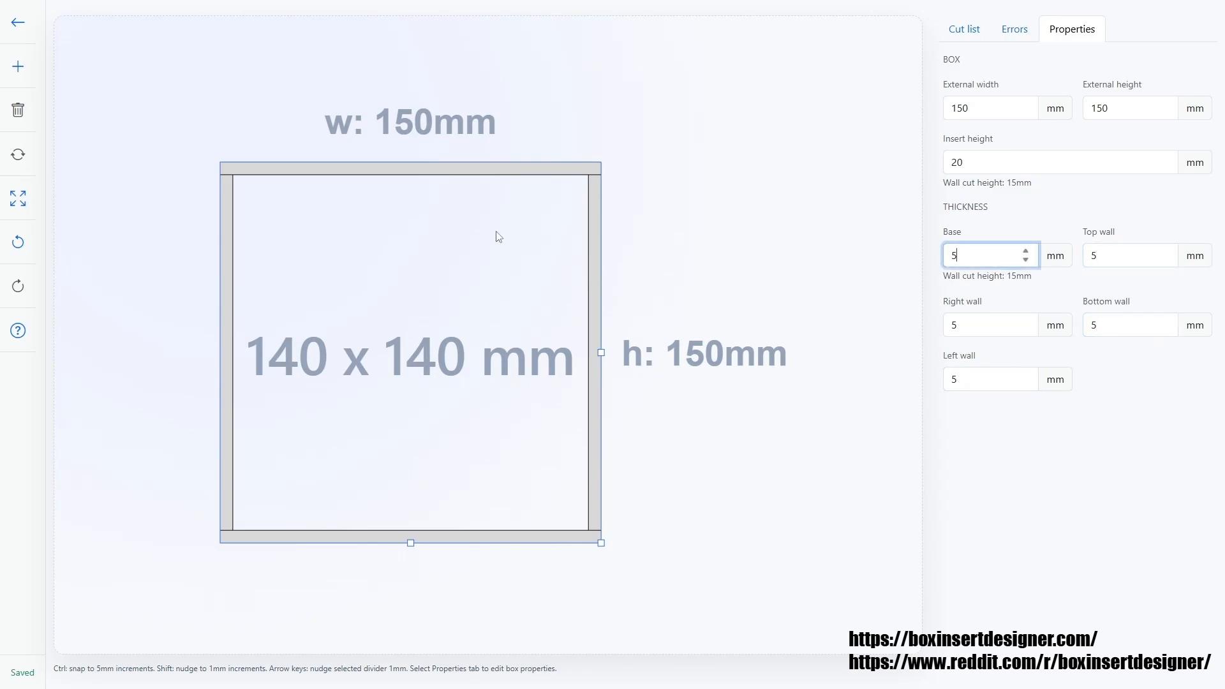
Rename the project to My Test Insert.
{"action": "left_click", "coordinate": [699, 222]}
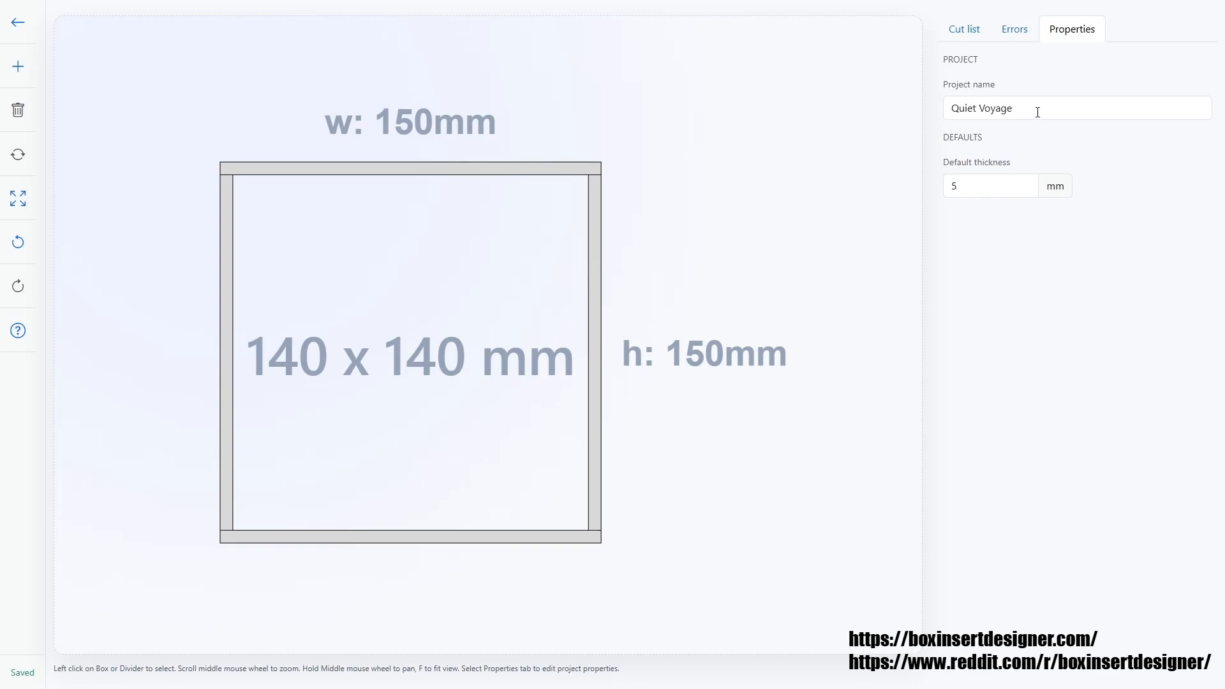
{"action": "left_click_drag", "start_coordinate": [1037, 113], "coordinate": [943, 118]}
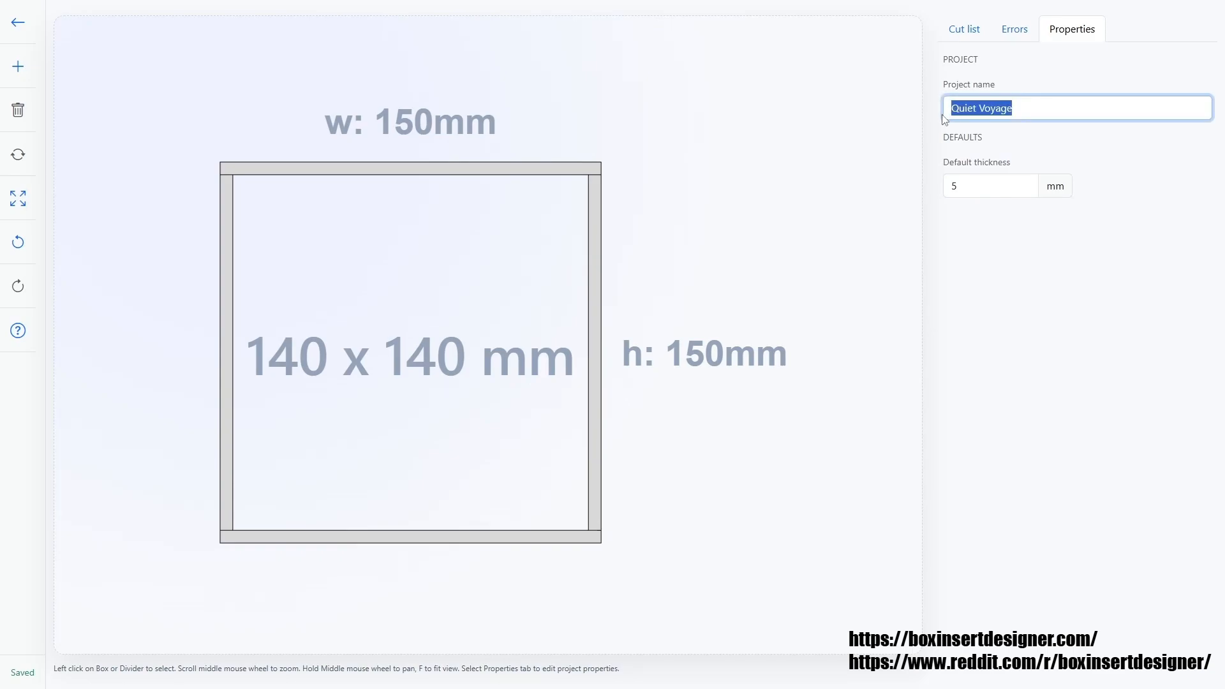
{"action": "type", "text": "My Test Insert"}
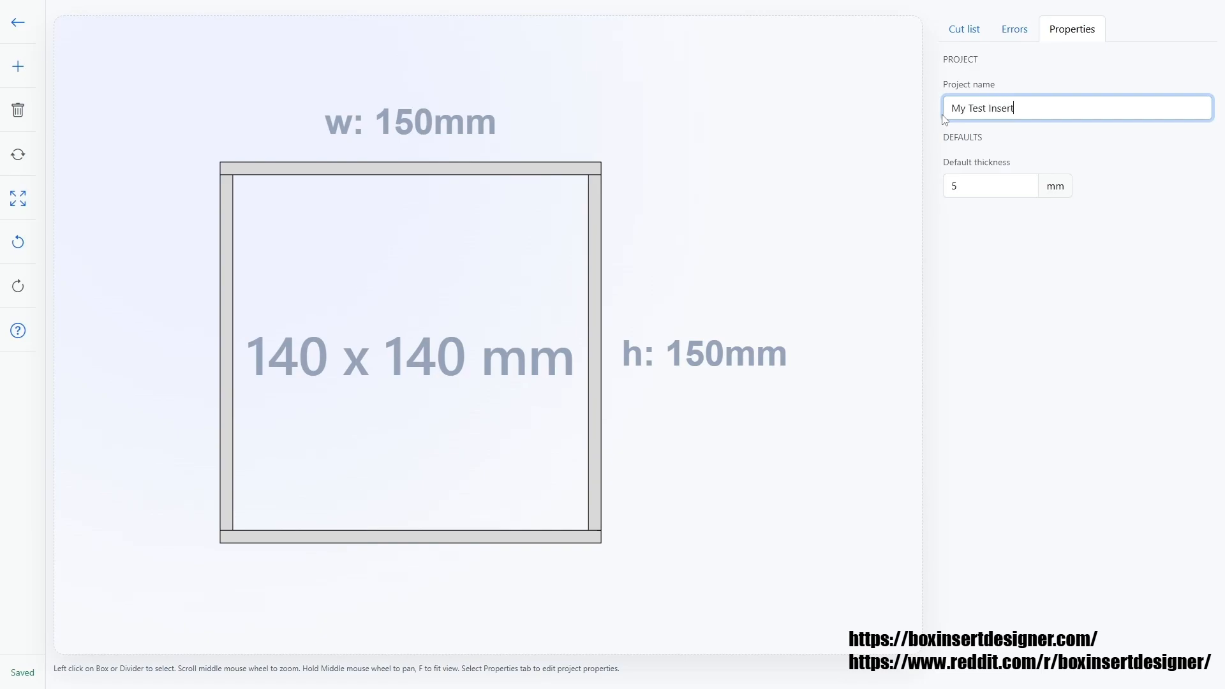
{"action": "left_click", "coordinate": [957, 185]}
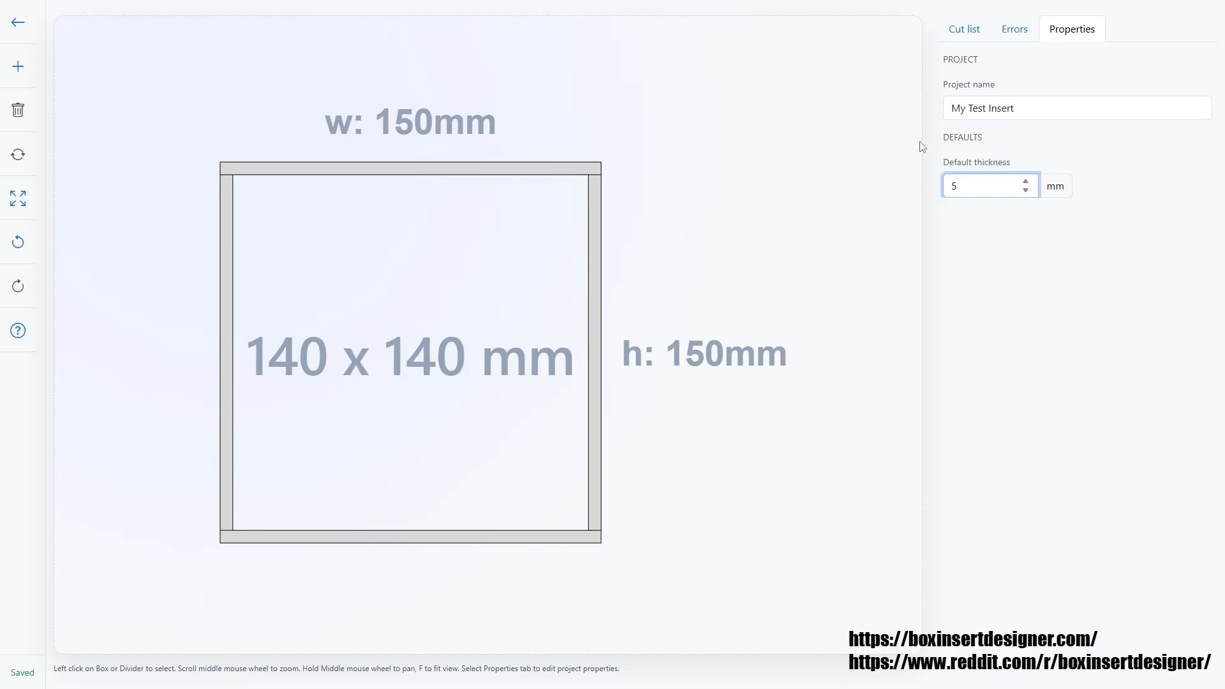
Review the errors, the cut list and the box's insert height settings.
{"action": "left_click", "coordinate": [1021, 39]}
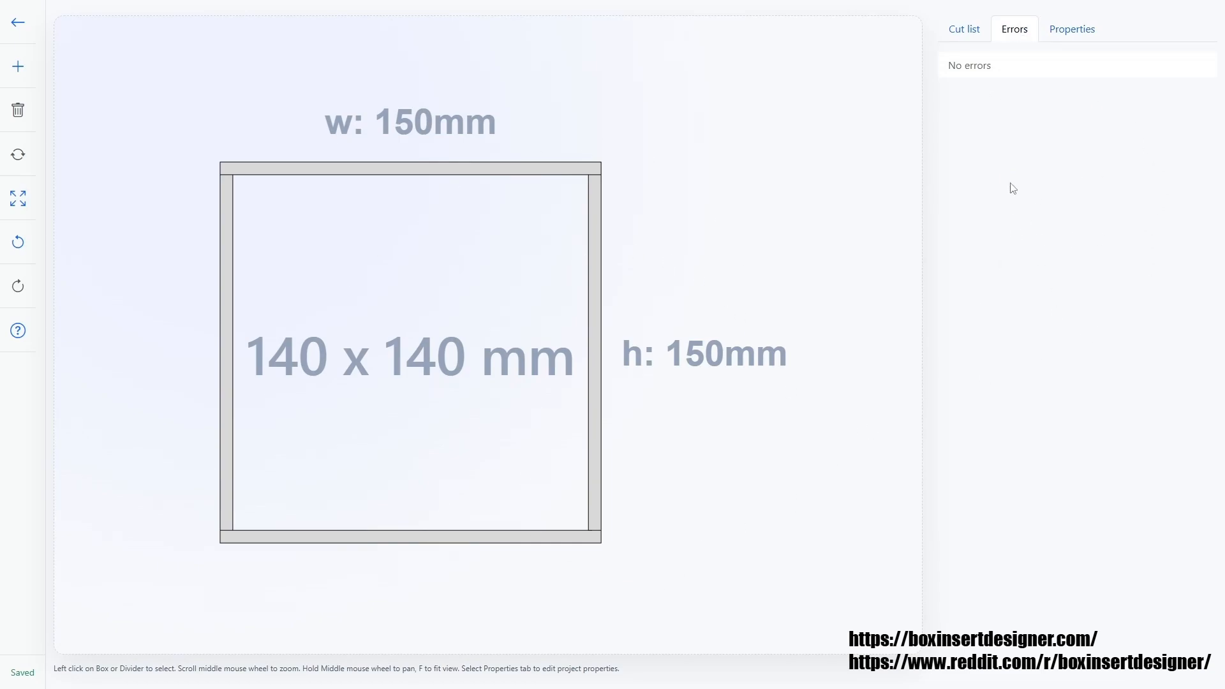
{"action": "left_click", "coordinate": [965, 32]}
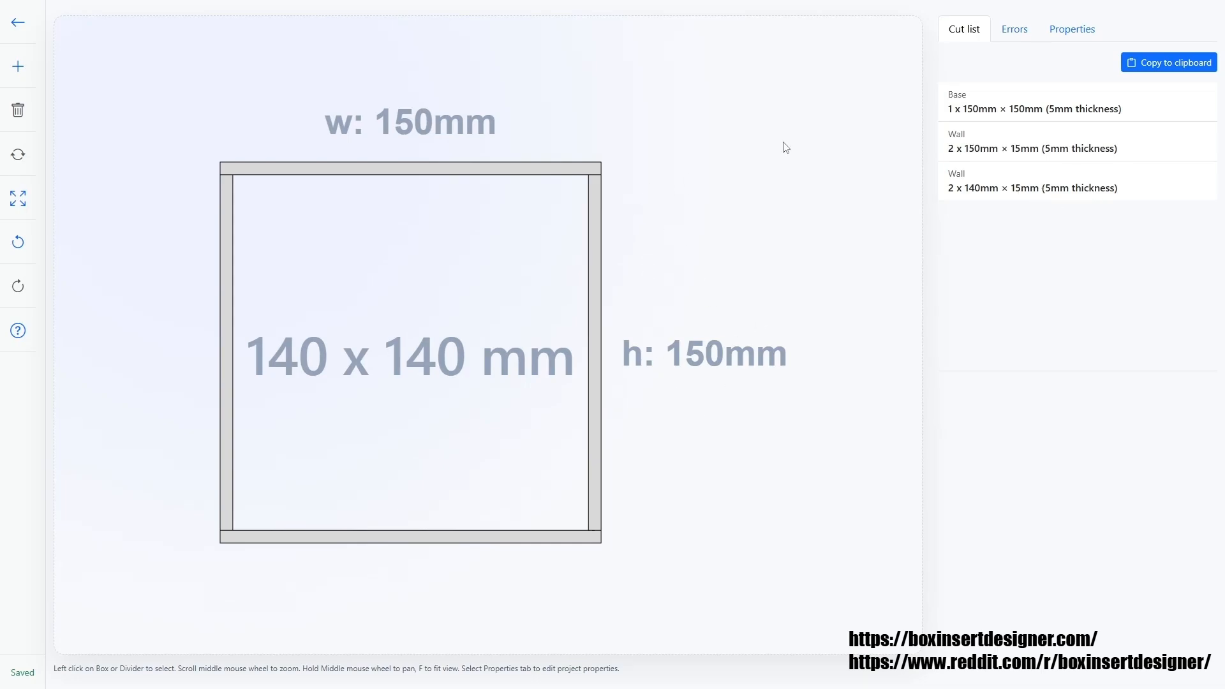
{"action": "left_click", "coordinate": [596, 250]}
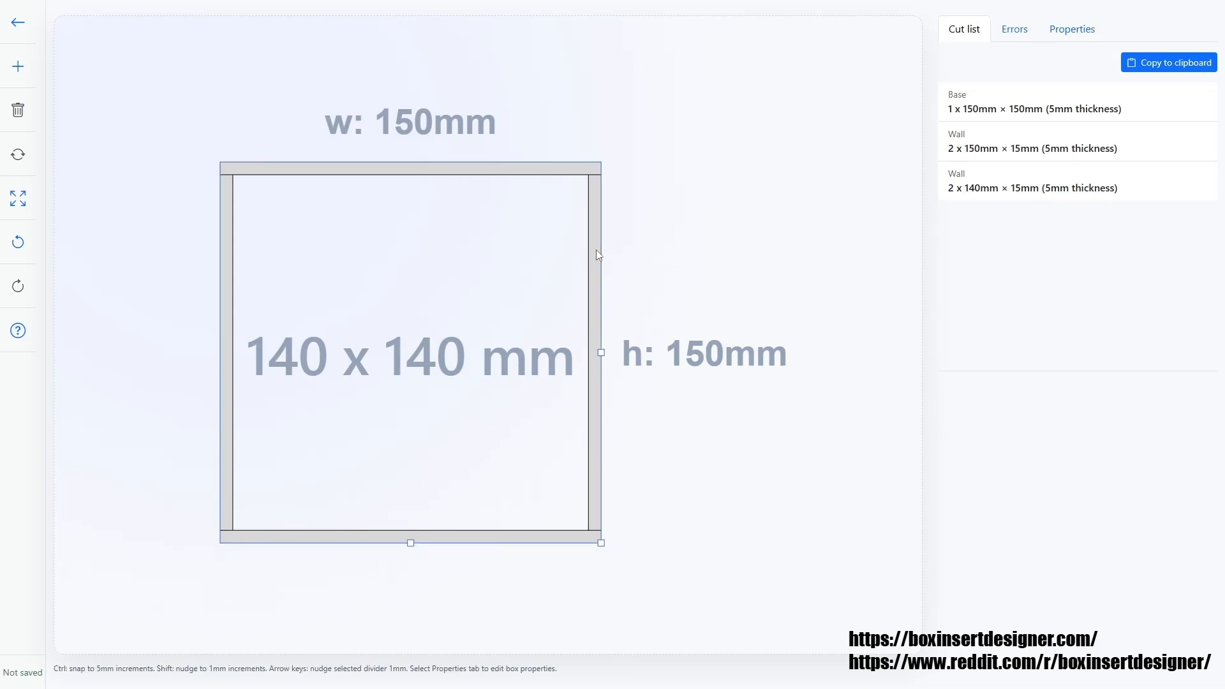
{"action": "left_click", "coordinate": [1074, 32]}
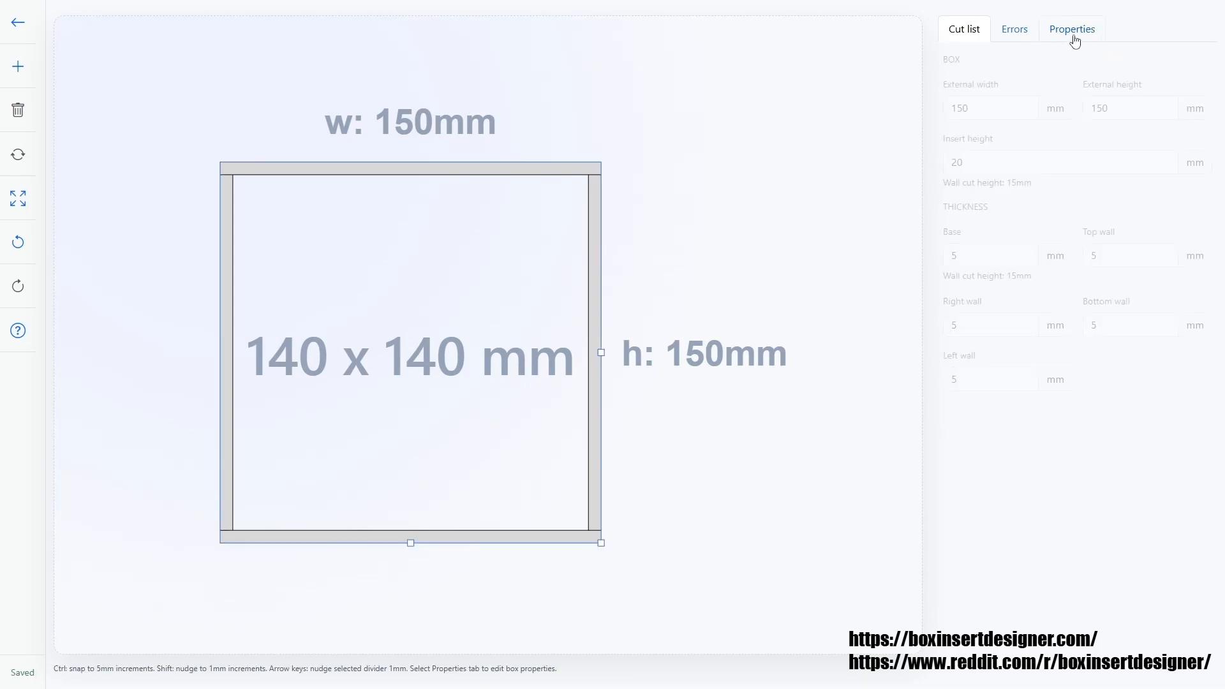
{"action": "double_click", "coordinate": [955, 164]}
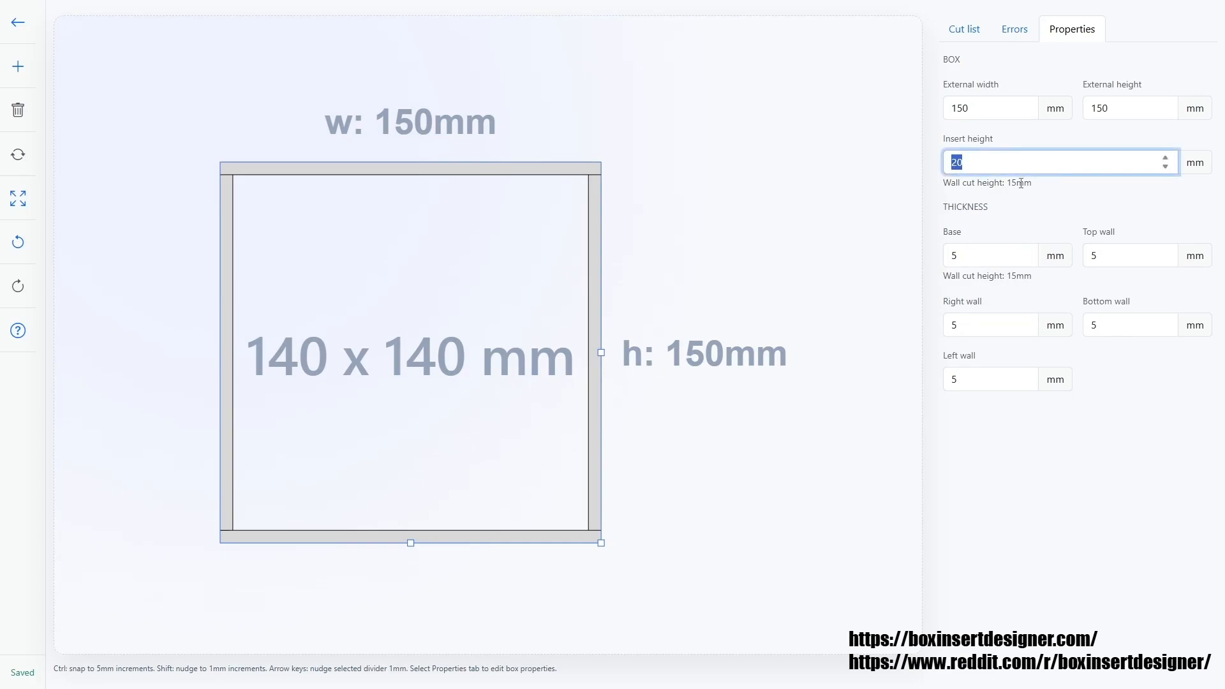
{"action": "left_click_drag", "start_coordinate": [1008, 185], "coordinate": [1033, 191]}
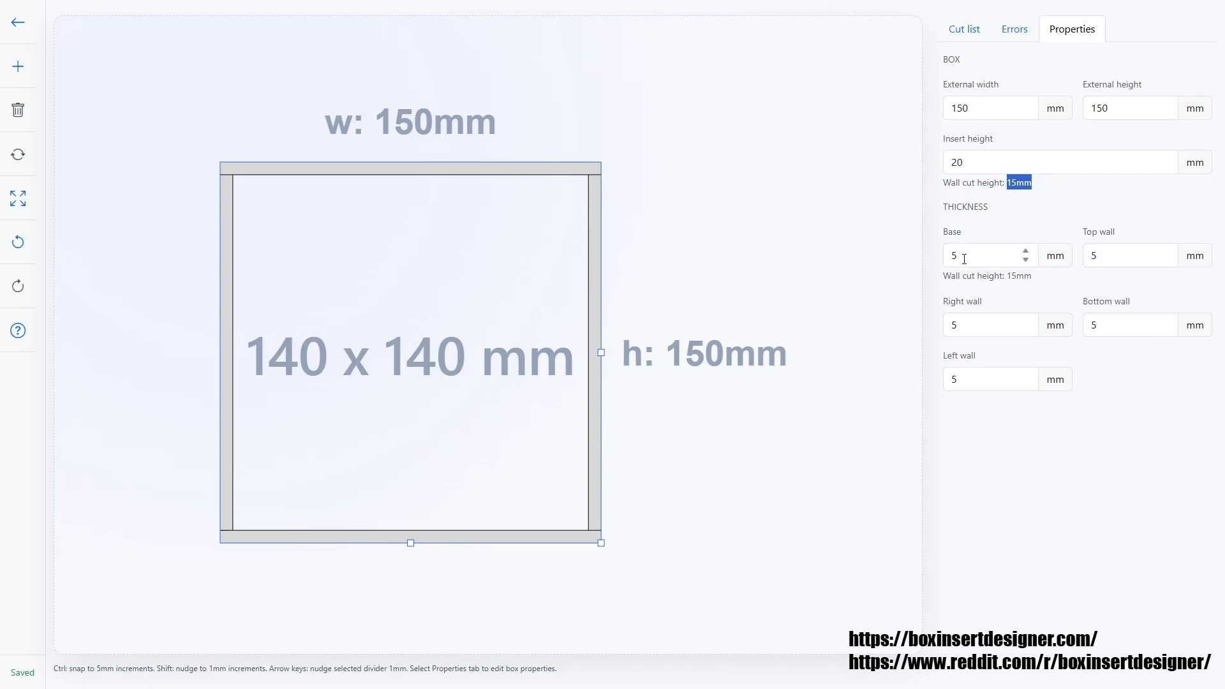
{"action": "left_click", "coordinate": [1012, 37]}
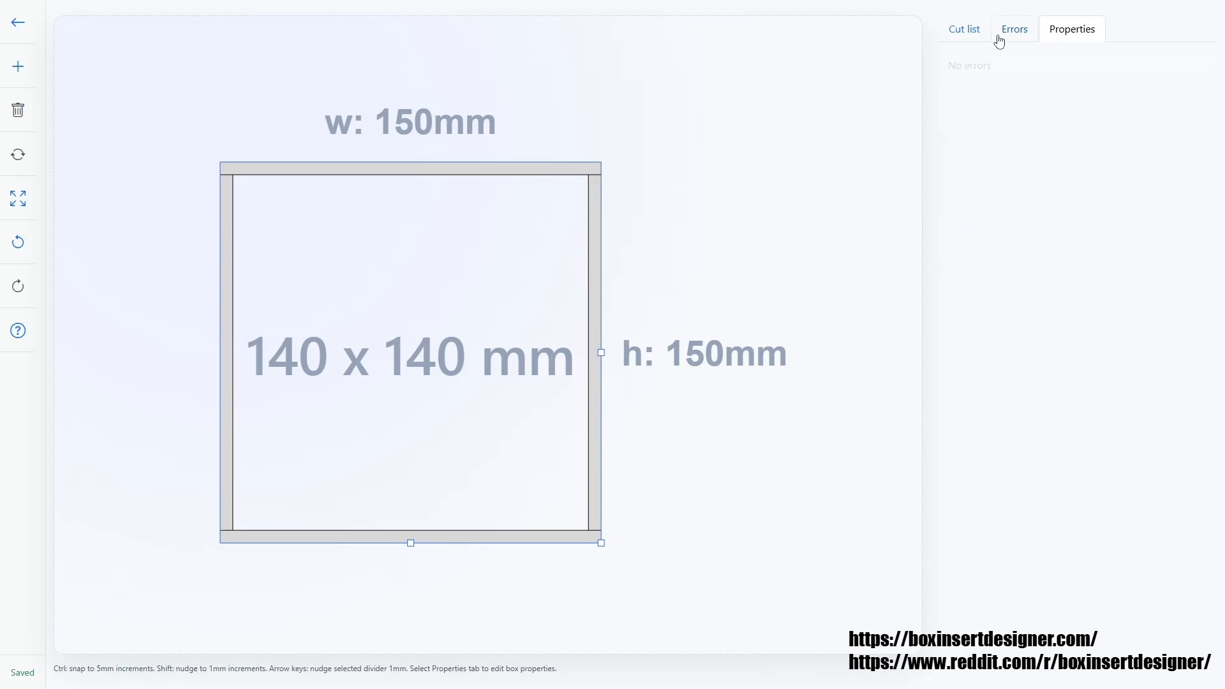
{"action": "left_click", "coordinate": [955, 38]}
{"action": "left_click", "coordinate": [772, 238]}
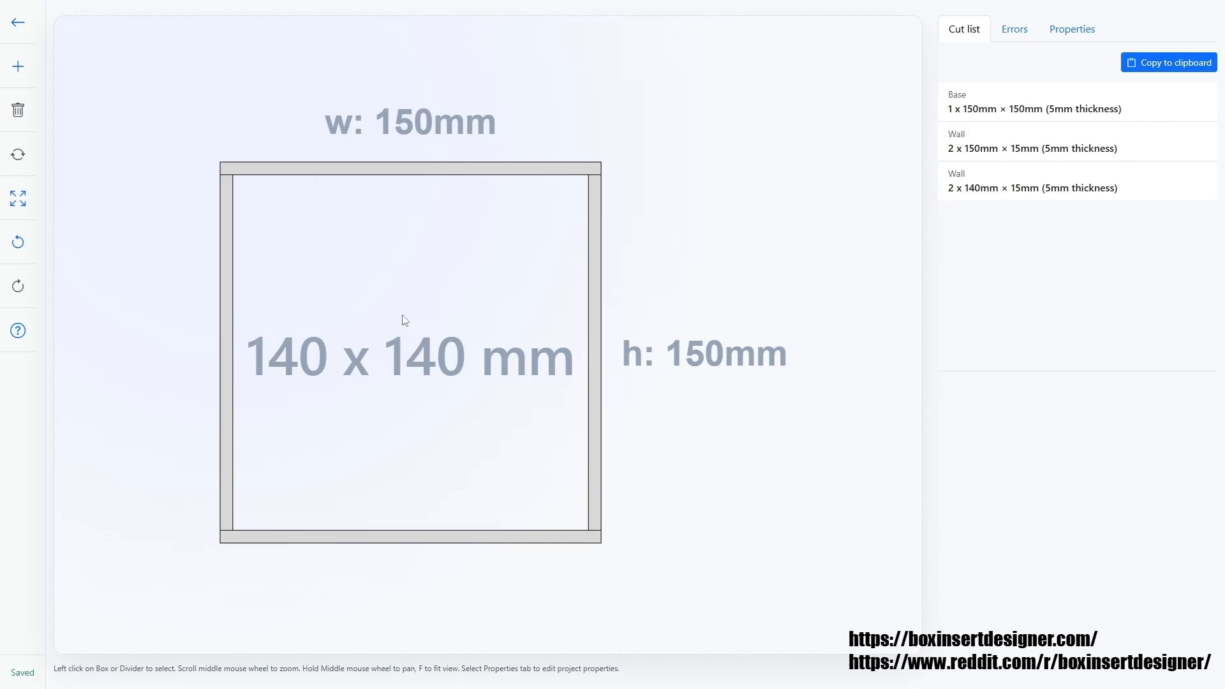
{"action": "mouse_move", "coordinate": [404, 318]}
{"action": "middle_mouse_down"}
{"action": "mouse_move", "coordinate": [427, 346]}
{"action": "mouse_move", "coordinate": [576, 285]}
{"action": "mouse_move", "coordinate": [354, 285]}
{"action": "mouse_move", "coordinate": [582, 314]}
{"action": "mouse_move", "coordinate": [402, 334]}
{"action": "mouse_move", "coordinate": [407, 283]}
{"action": "mouse_move", "coordinate": [492, 325]}
{"action": "mouse_move", "coordinate": [424, 315]}
{"action": "mouse_move", "coordinate": [516, 286]}
{"action": "mouse_move", "coordinate": [495, 281]}
{"action": "mouse_move", "coordinate": [478, 364]}
{"action": "mouse_move", "coordinate": [506, 334]}
{"action": "mouse_move", "coordinate": [433, 306]}
{"action": "mouse_move", "coordinate": [445, 308]}
{"action": "middle_mouse_up"}
{"action": "left_click", "coordinate": [469, 337]}
{"action": "scroll", "coordinate": [471, 336], "scroll_direction": "up", "scroll_amount": 6}
{"action": "scroll", "coordinate": [470, 336], "scroll_direction": "down", "scroll_amount": 4}
{"action": "scroll", "coordinate": [466, 335], "scroll_direction": "up", "scroll_amount": 1}
{"action": "scroll", "coordinate": [465, 335], "scroll_direction": "down", "scroll_amount": 3}
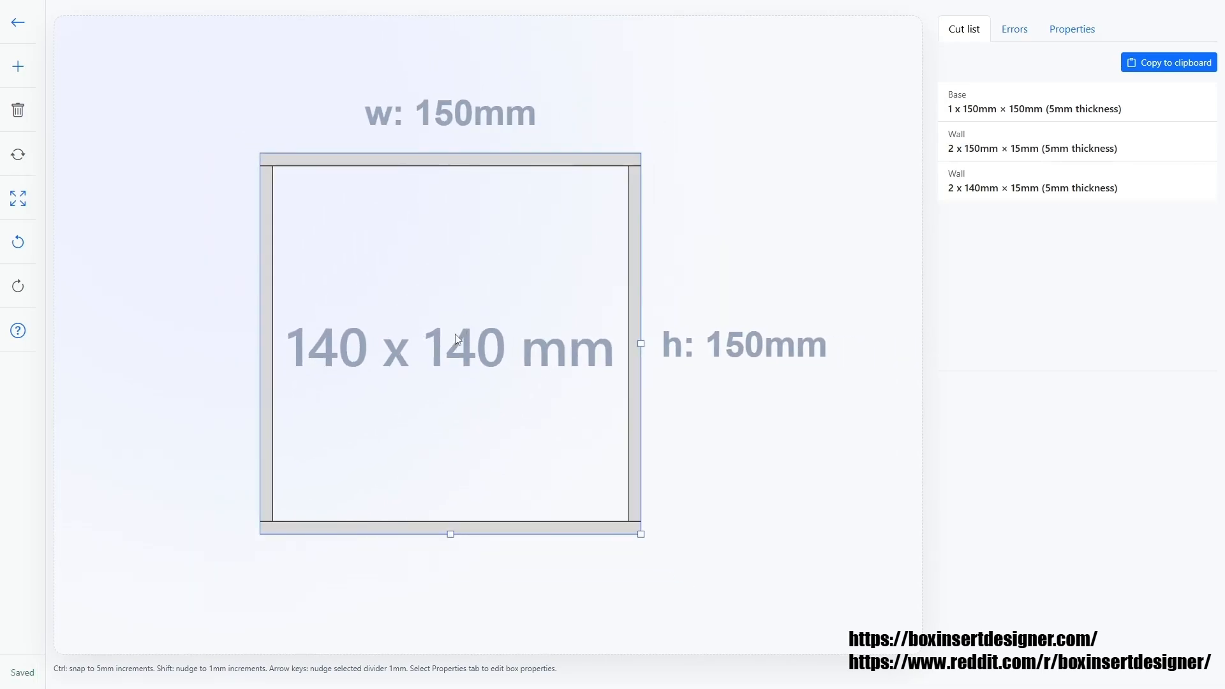
{"action": "middle_click_drag", "start_coordinate": [450, 329], "coordinate": [449, 325]}
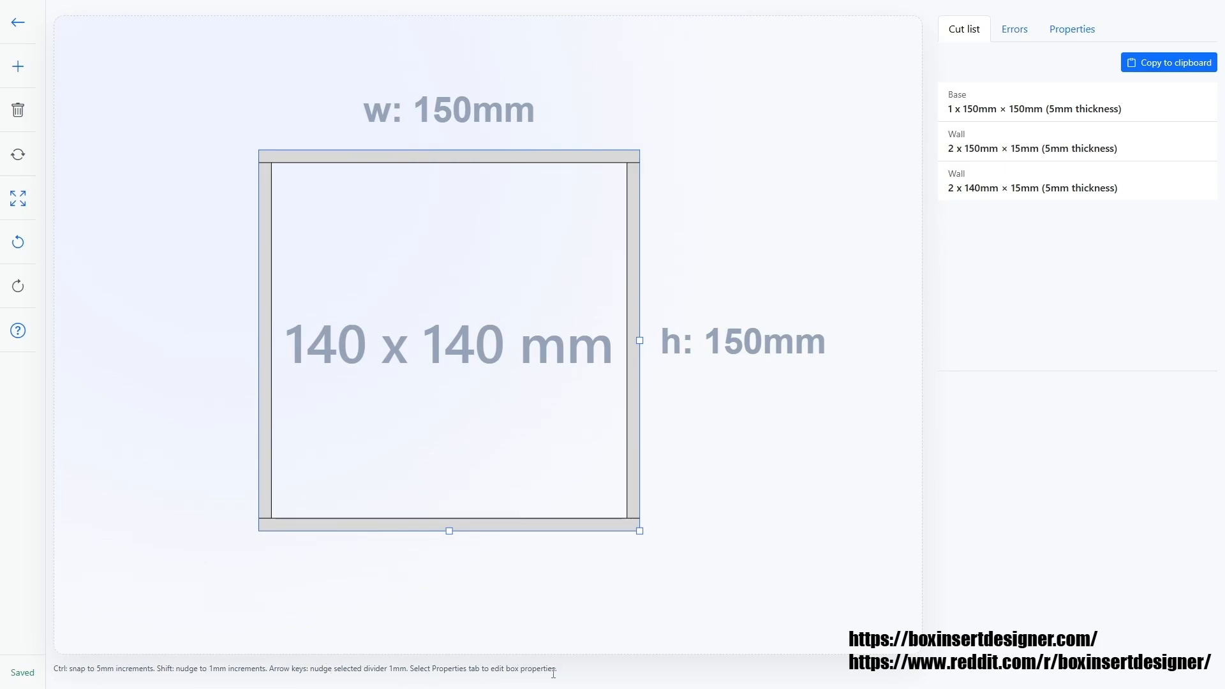
{"action": "left_click", "coordinate": [785, 346]}
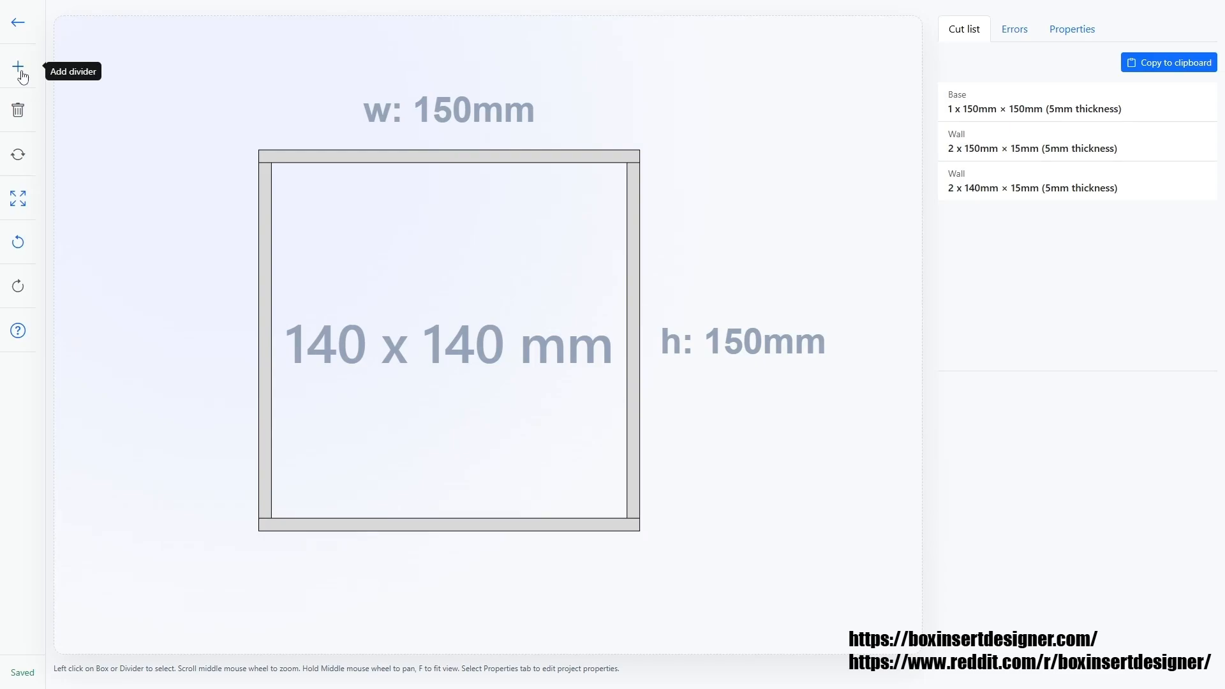
Add a vertical divider inside the box near its centre.
{"action": "left_click", "coordinate": [19, 68]}
{"action": "mouse_move", "coordinate": [451, 400]}
{"action": "left_mouse_down"}
{"action": "mouse_move", "coordinate": [459, 412]}
{"action": "mouse_move", "coordinate": [448, 399]}
{"action": "left_mouse_up"}
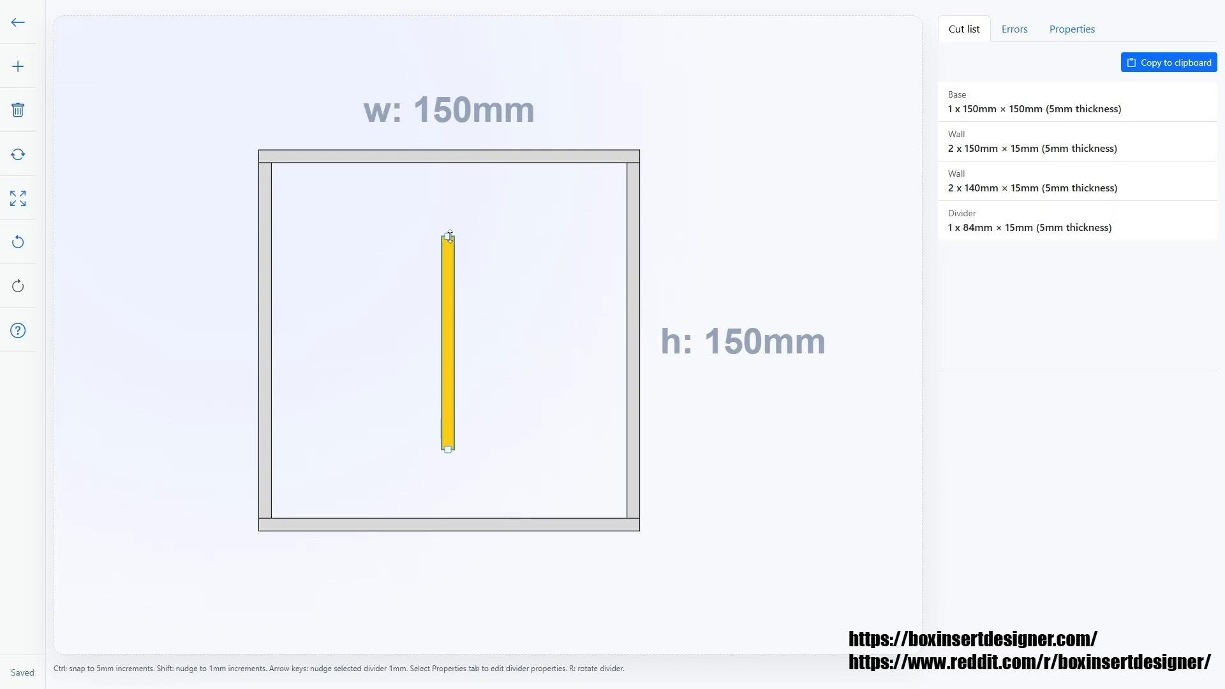
{"action": "left_click_drag", "start_coordinate": [449, 236], "coordinate": [449, 162]}
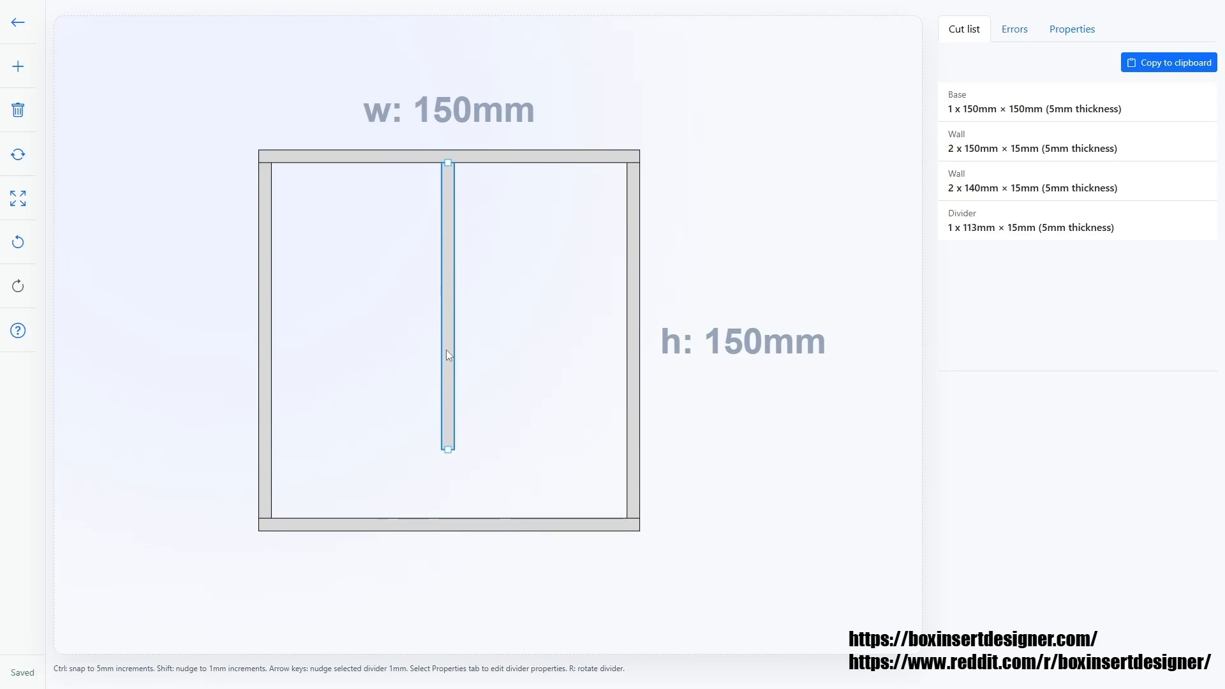
{"action": "left_click_drag", "start_coordinate": [446, 349], "coordinate": [445, 369]}
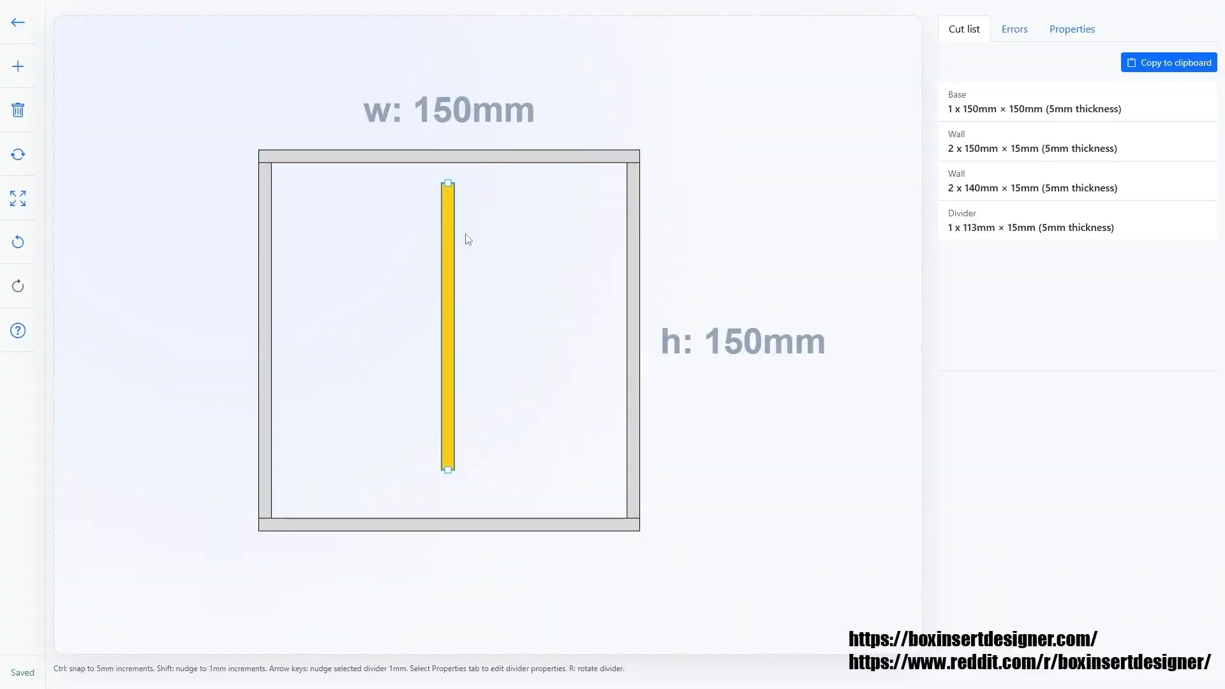
Stretch the divider so its ends meet the top and bottom walls.
{"action": "left_click", "coordinate": [1014, 30]}
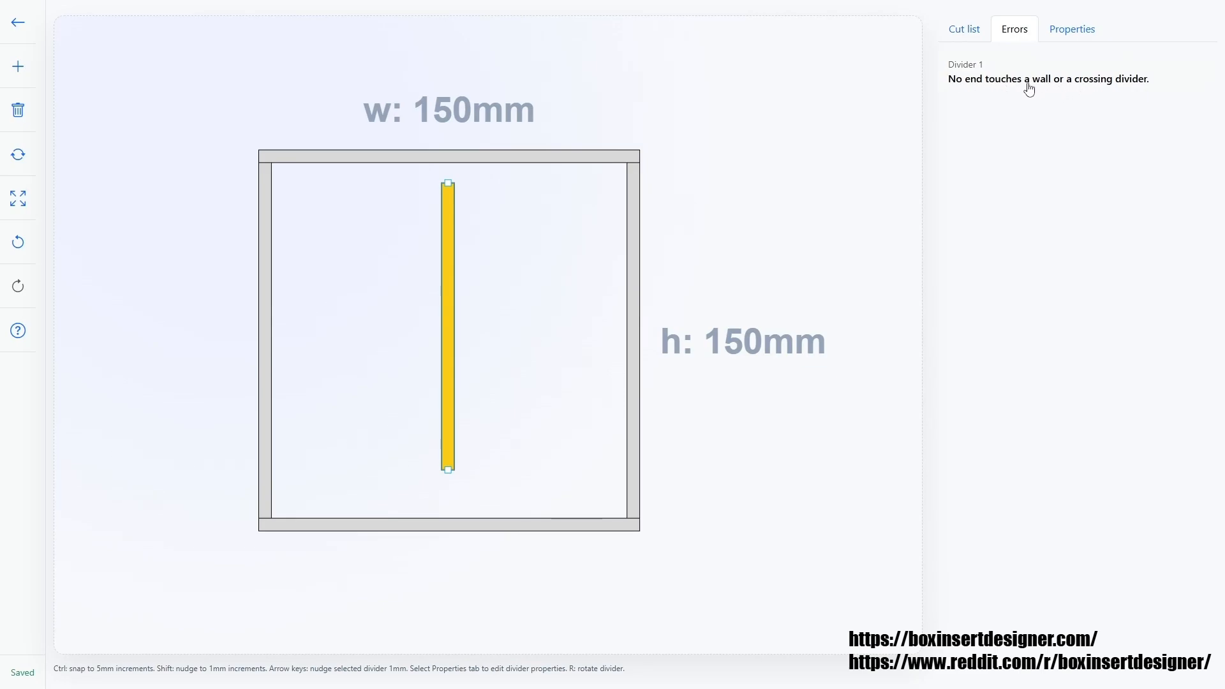
{"action": "left_click", "coordinate": [790, 191]}
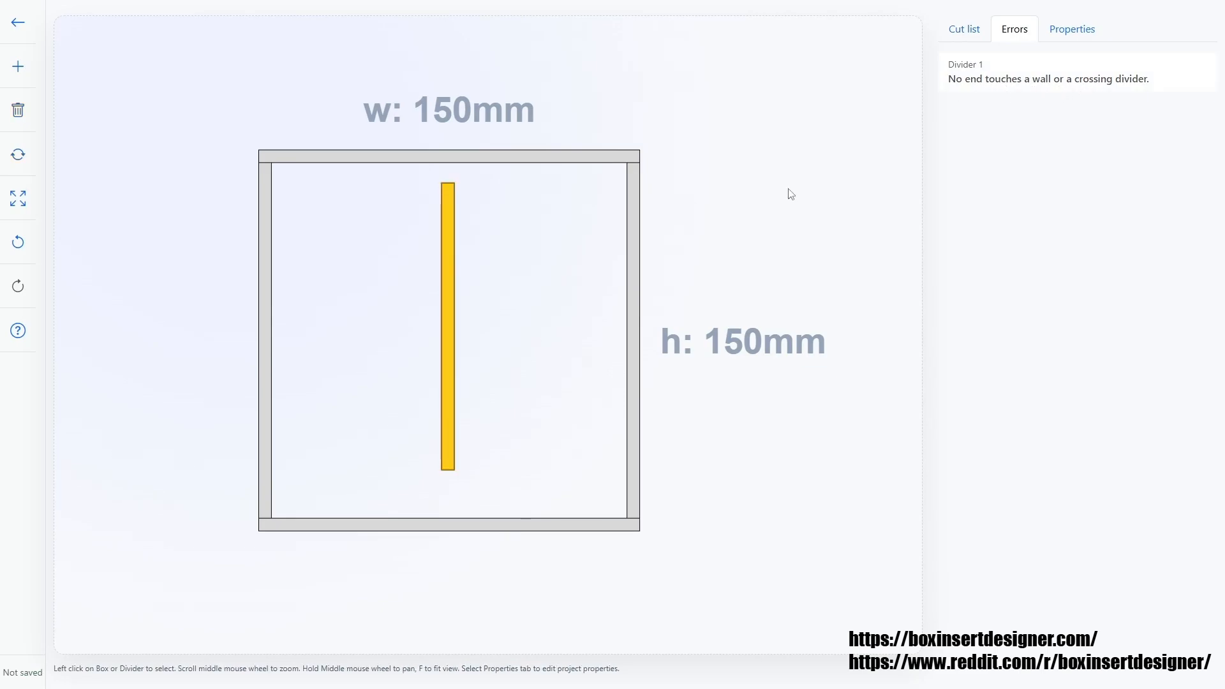
{"action": "left_click", "coordinate": [1057, 83]}
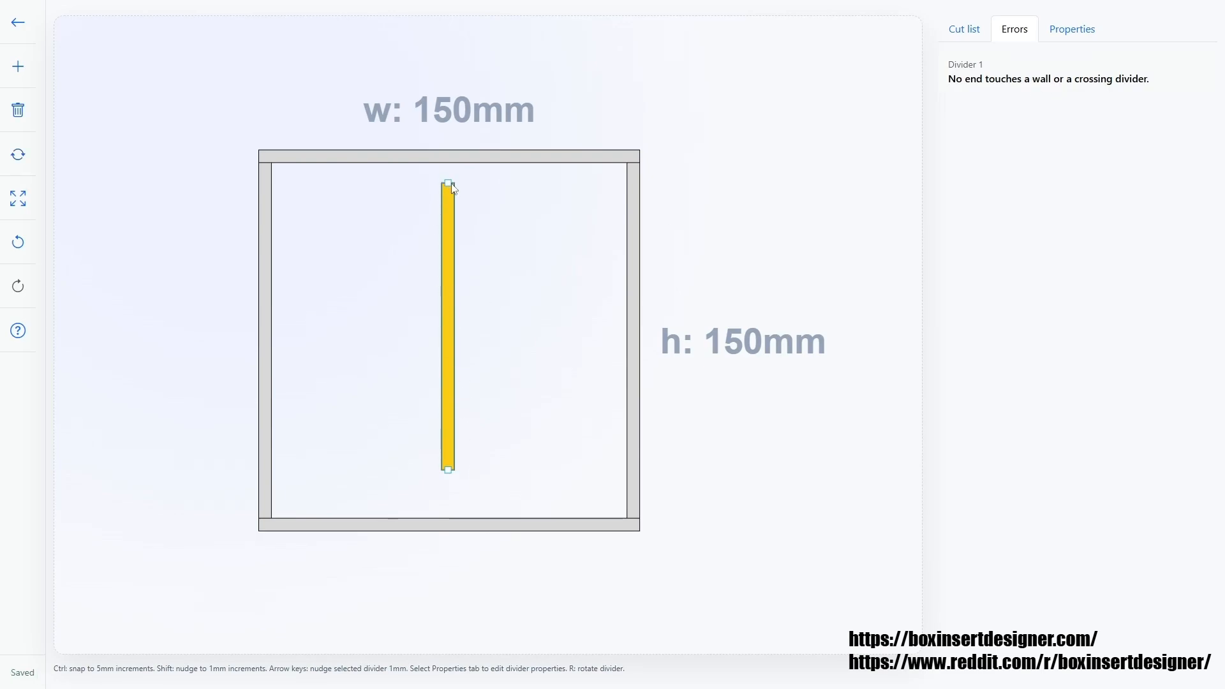
{"action": "left_click_drag", "start_coordinate": [448, 183], "coordinate": [450, 166]}
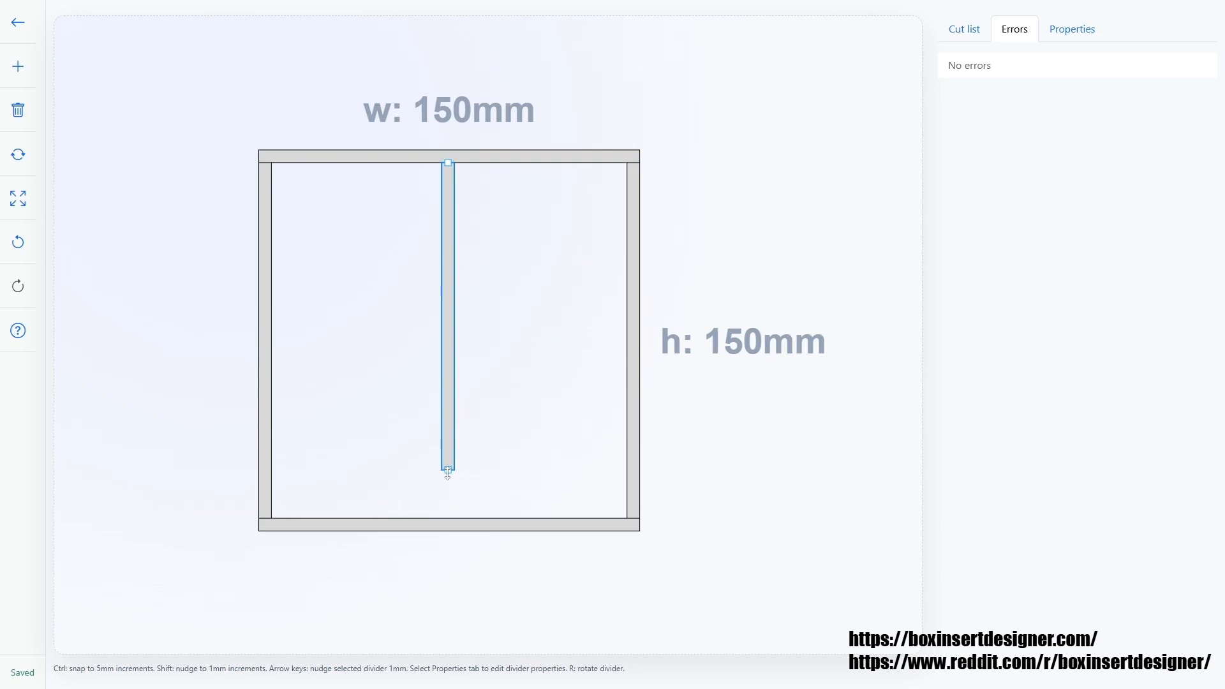
{"action": "left_click_drag", "start_coordinate": [447, 473], "coordinate": [446, 519]}
{"action": "left_click_drag", "start_coordinate": [448, 527], "coordinate": [448, 523]}
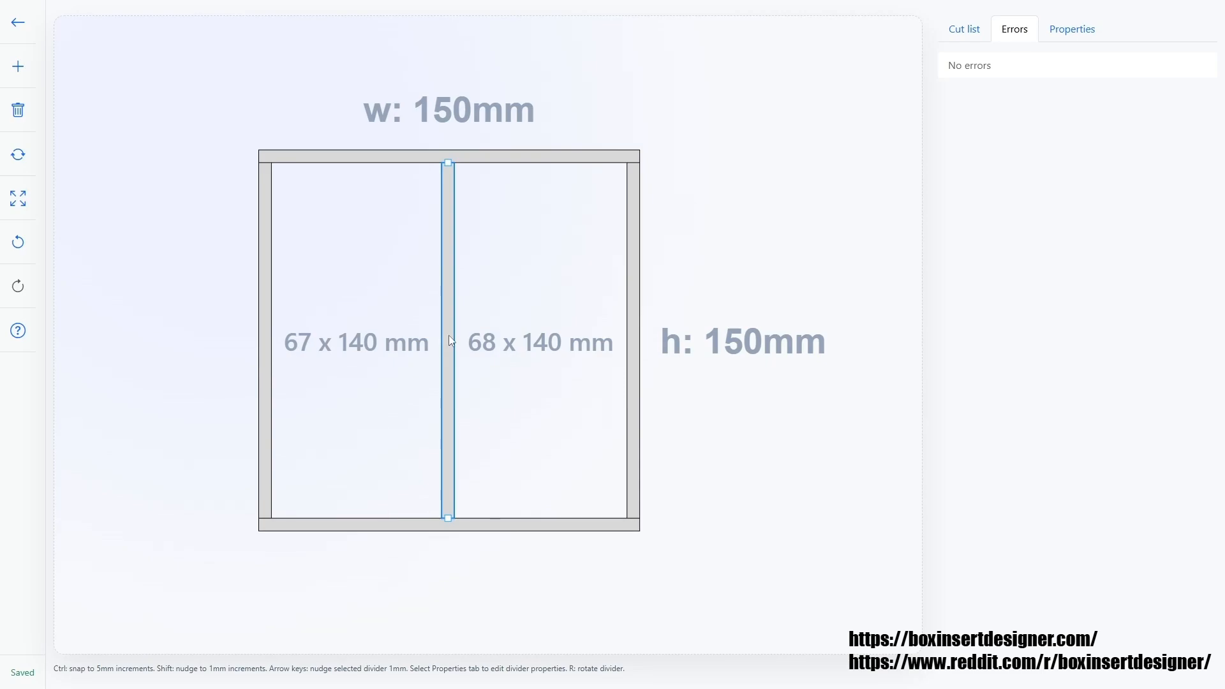
Move the divider sideways so the compartments are about 58 mm and 77 mm wide.
{"action": "mouse_move", "coordinate": [449, 335]}
{"action": "left_mouse_down"}
{"action": "mouse_move", "coordinate": [479, 337]}
{"action": "mouse_move", "coordinate": [463, 345]}
{"action": "left_mouse_up"}
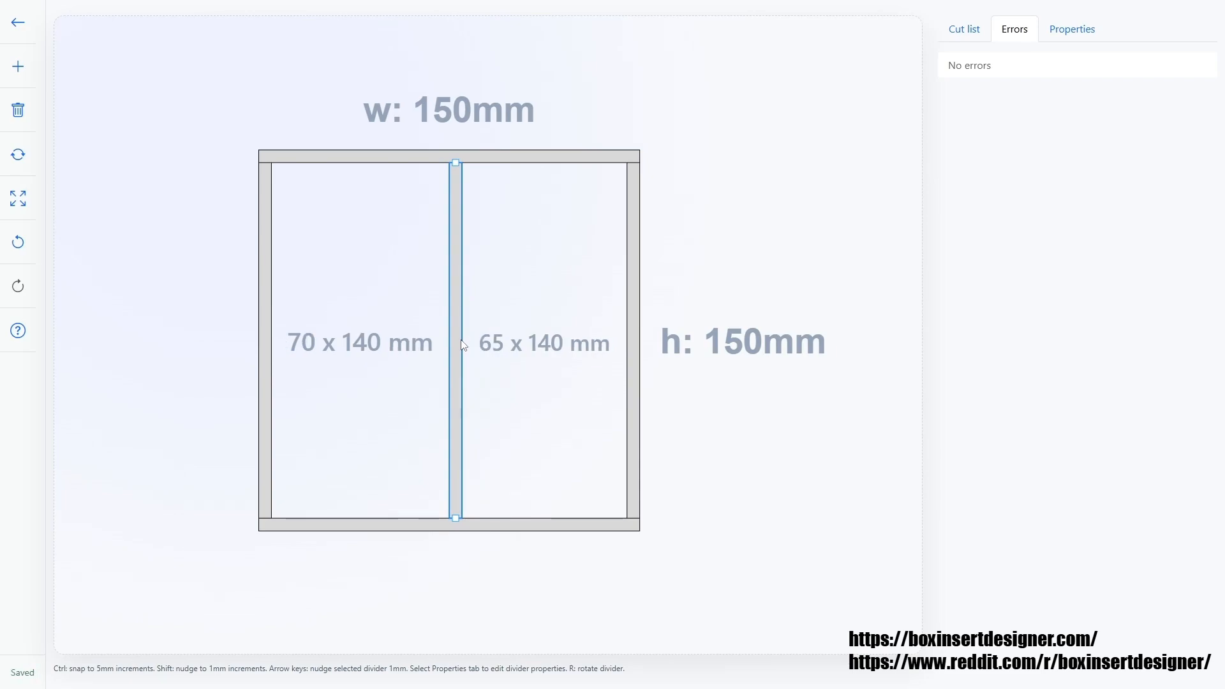
{"action": "key", "text": "Left"}
{"action": "key", "text": "Left"}
{"action": "key", "text": "Left"}
{"action": "key", "text": "Left"}
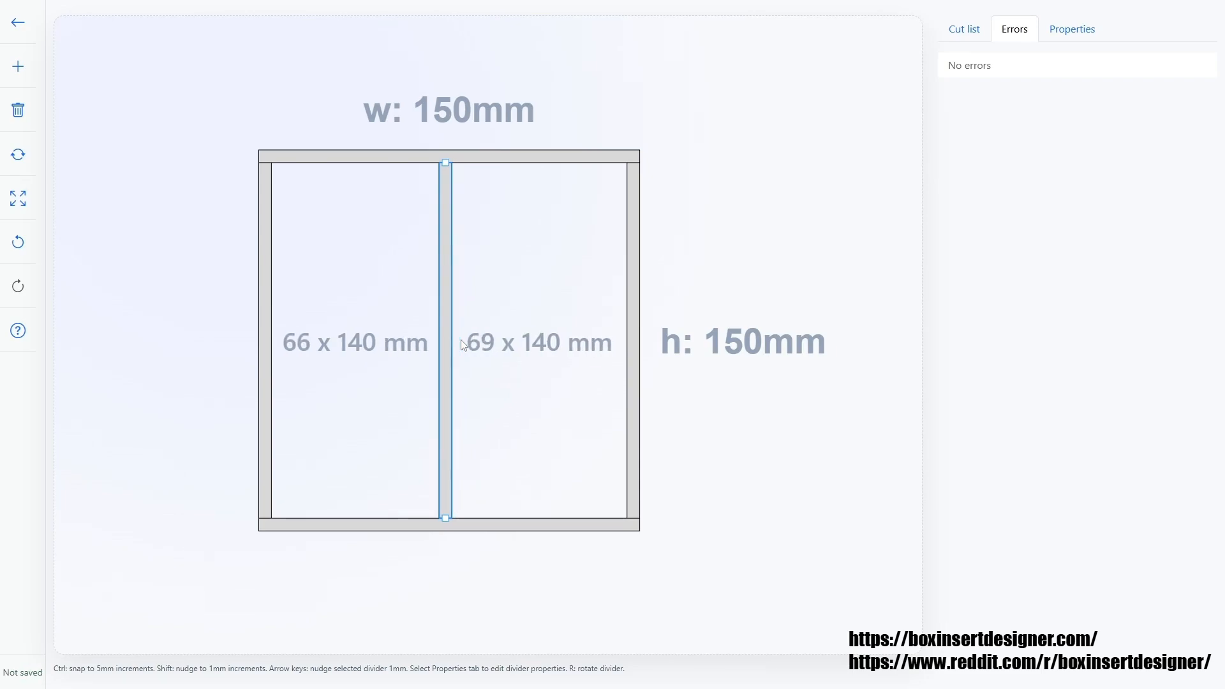
{"action": "key", "text": "Left"}
{"action": "key", "text": "Right"}
{"action": "key", "text": "Right"}
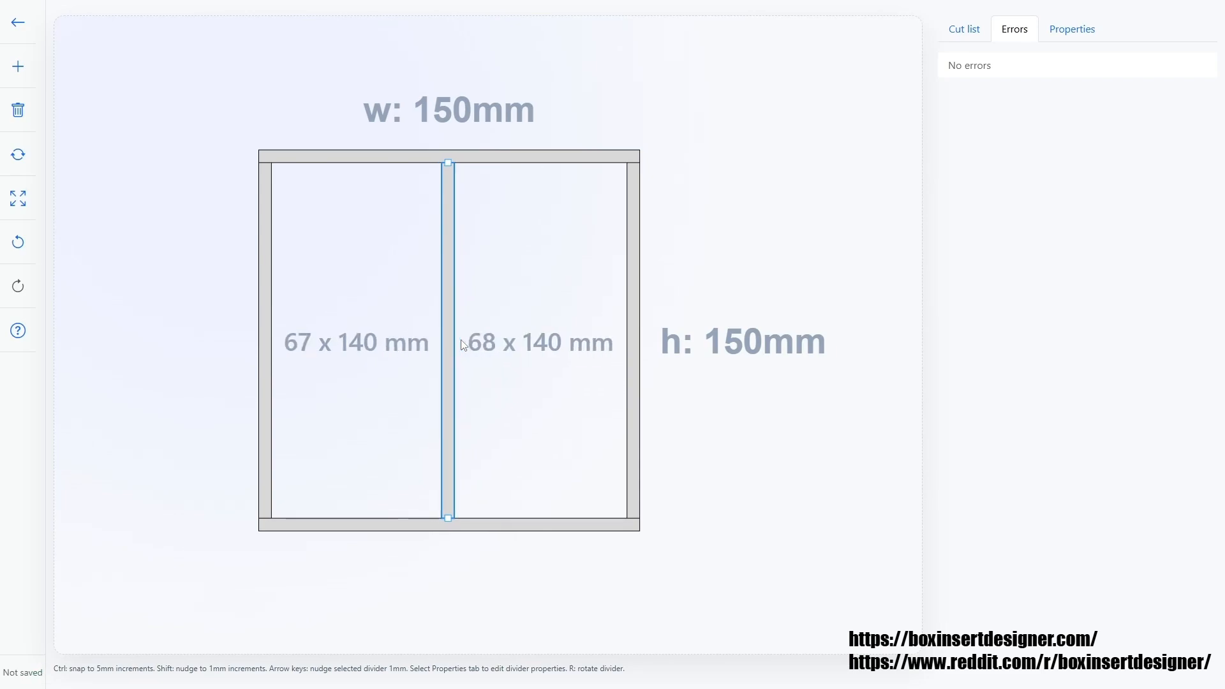
{"action": "key", "text": "Right"}
{"action": "key", "text": "Left"}
{"action": "key", "text": "Left"}
{"action": "key", "text": "Left"}
{"action": "key", "text": "Left"}
{"action": "key", "text": "Left"}
{"action": "key", "text": "Left"}
{"action": "key", "text": "Left"}
{"action": "key", "text": "Left"}
{"action": "key", "text": "Left"}
{"action": "key", "text": "Left"}
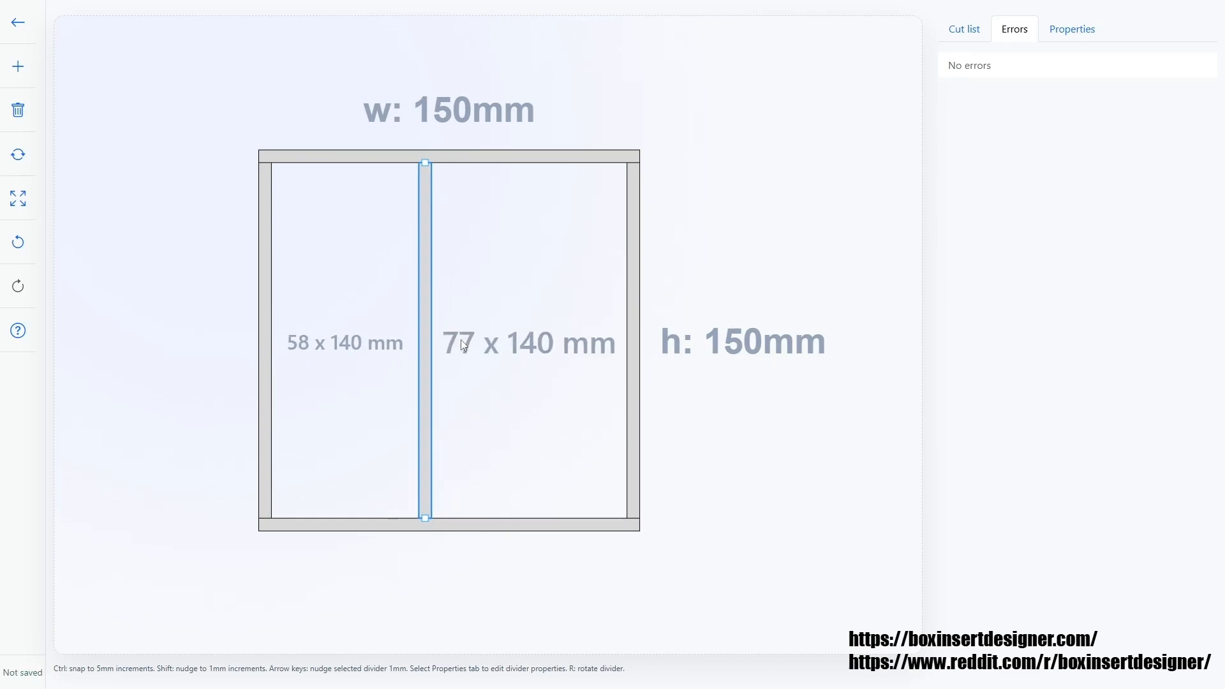
Nudge the vertical divider so the compartments are 60 mm and 75 mm wide.
{"action": "key", "text": "Right"}
{"action": "key", "text": "Right"}
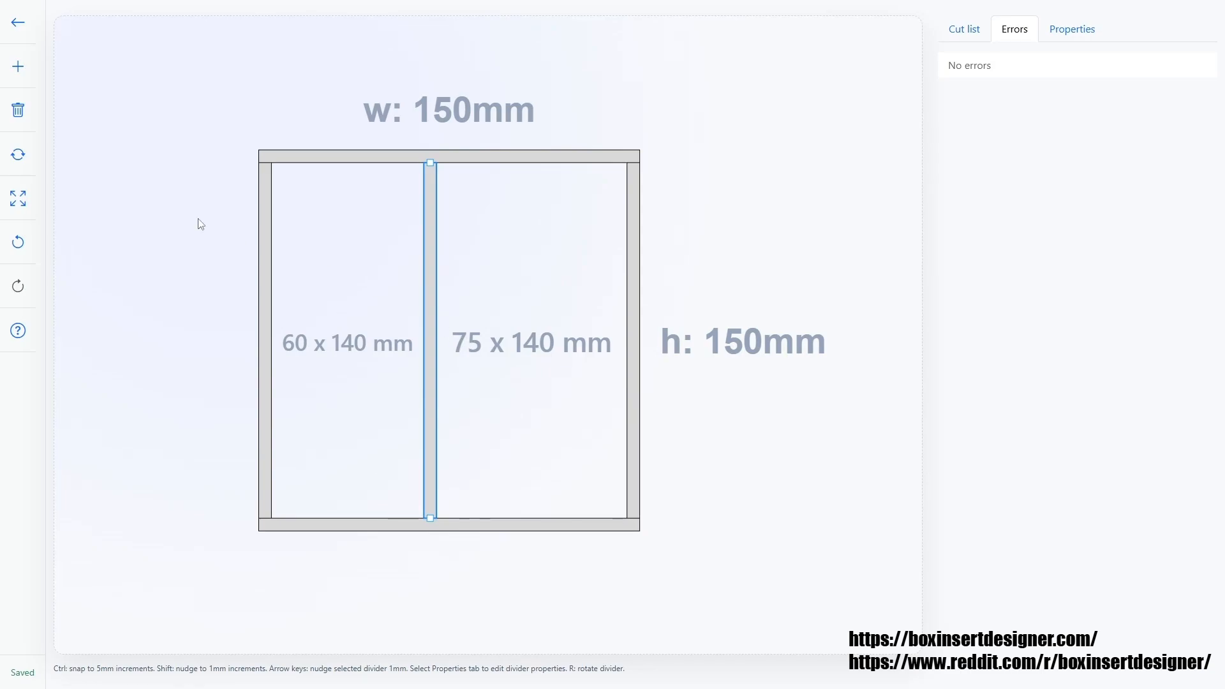
Add a new divider, shorten it, and rotate it to horizontal.
{"action": "left_click", "coordinate": [18, 67]}
{"action": "left_click_drag", "start_coordinate": [514, 164], "coordinate": [501, 331]}
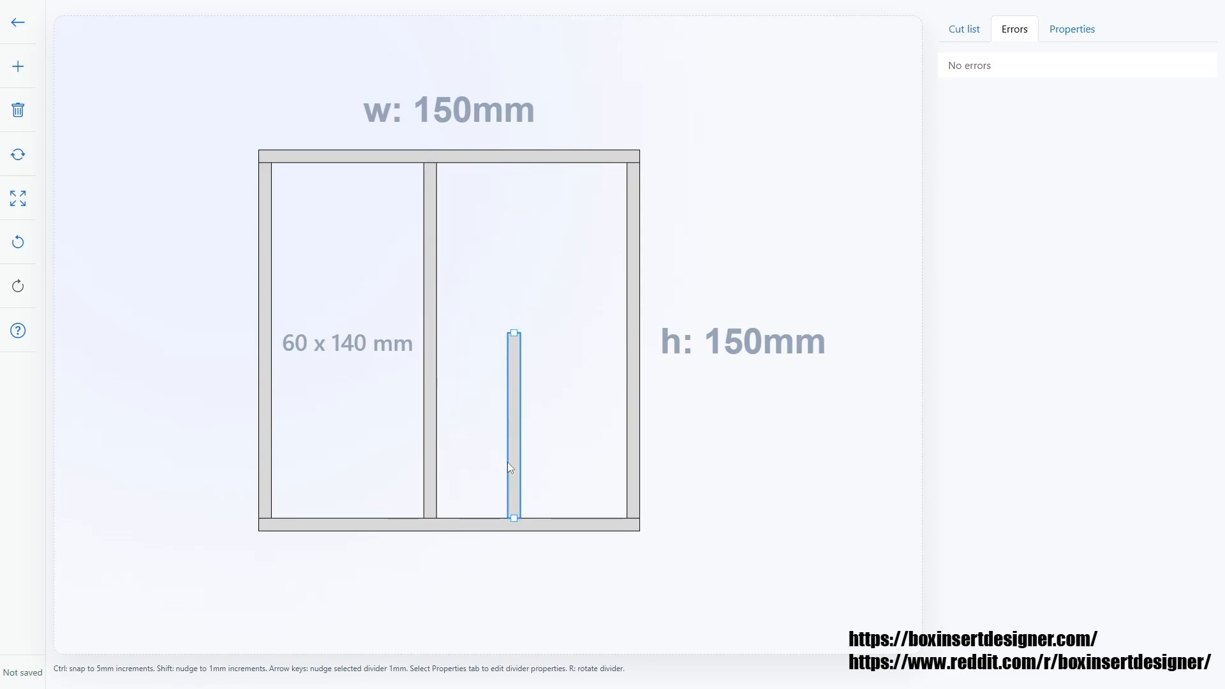
{"action": "left_click_drag", "start_coordinate": [509, 462], "coordinate": [495, 358]}
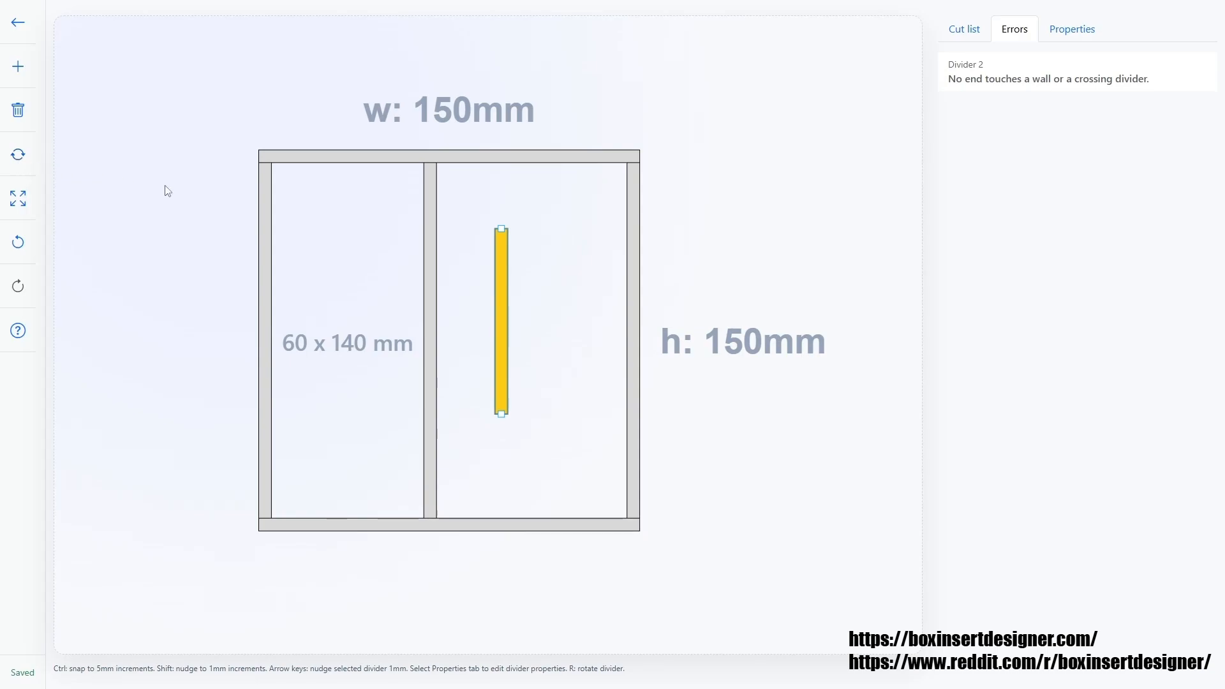
{"action": "key", "text": "r"}
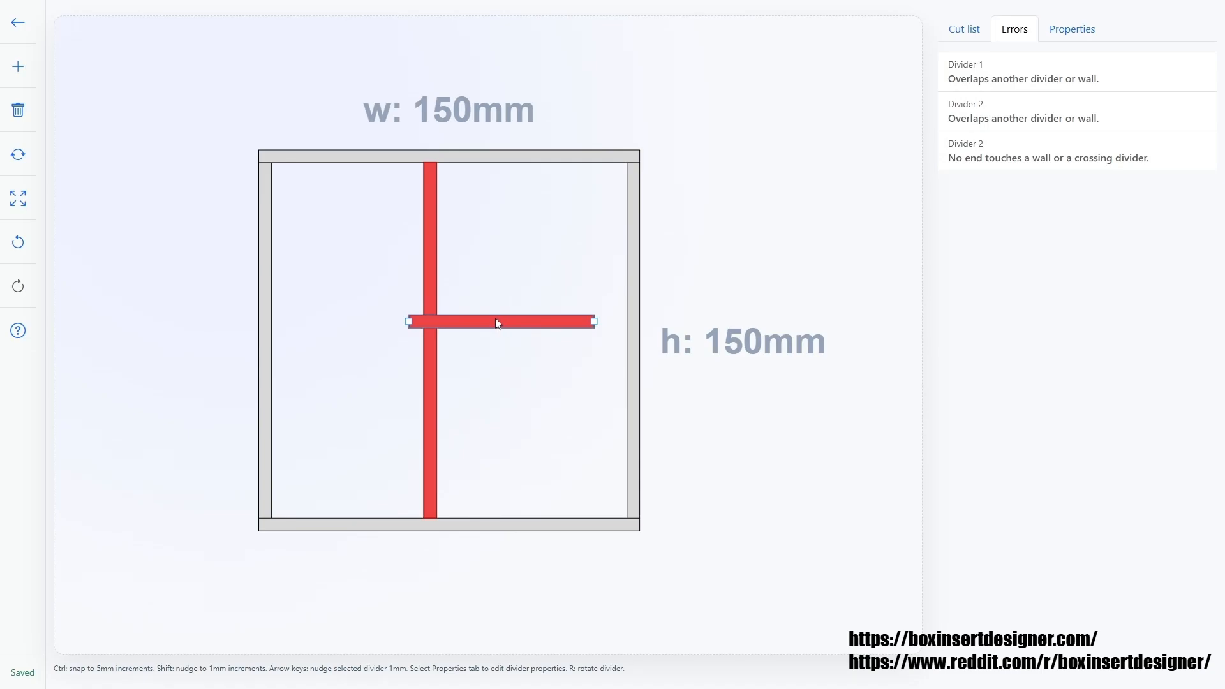
Fit the horizontal divider across the left compartment, leaving a 30 mm compartment above it.
{"action": "left_click_drag", "start_coordinate": [498, 323], "coordinate": [304, 248]}
{"action": "left_click_drag", "start_coordinate": [454, 248], "coordinate": [424, 247]}
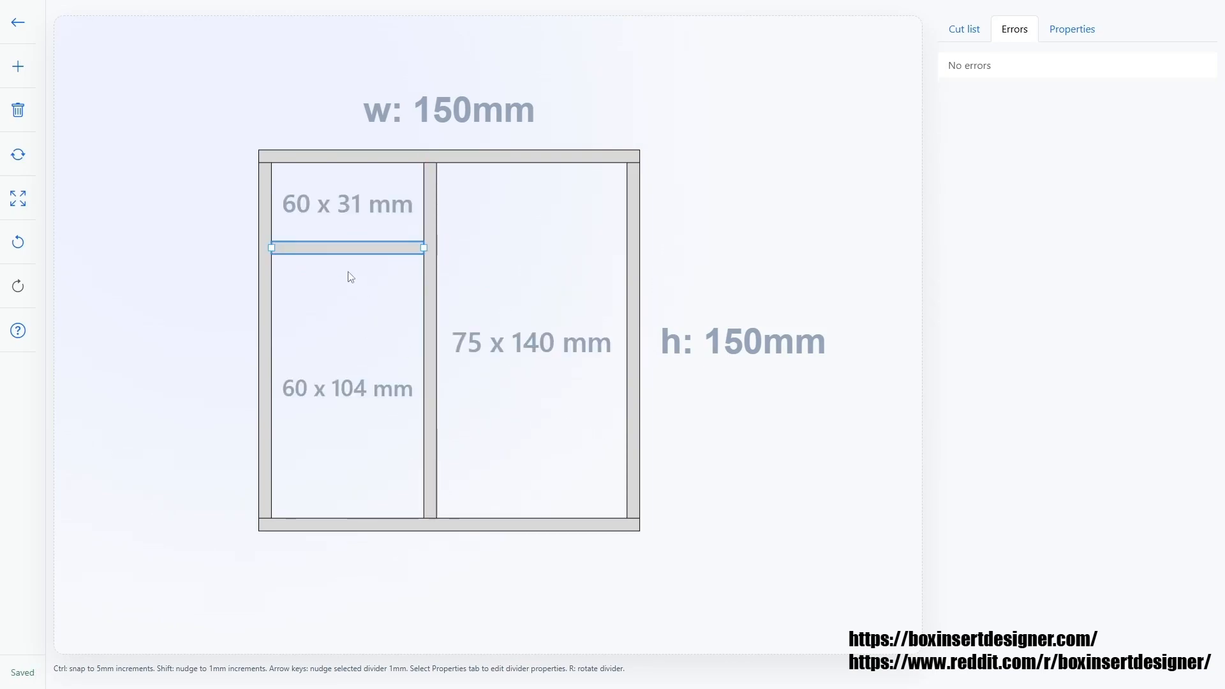
{"action": "left_click_drag", "start_coordinate": [334, 249], "coordinate": [334, 246]}
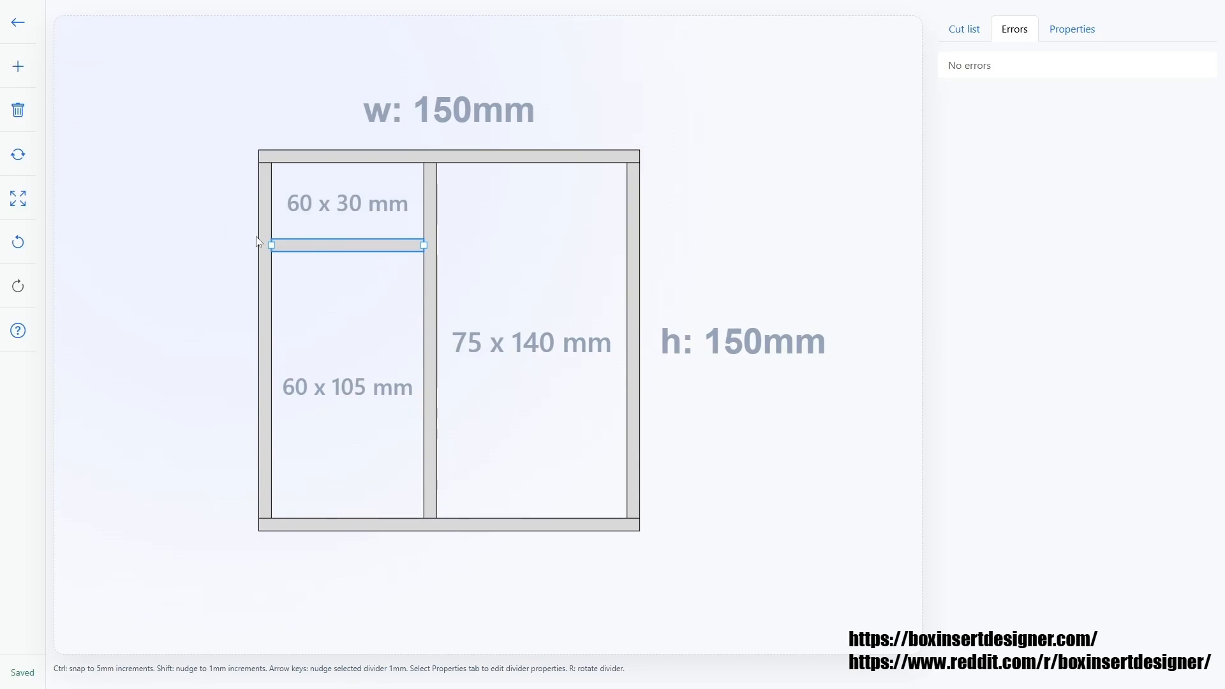
Add another horizontal divider in the left compartment and move it down so the middle compartment is 30 mm tall.
{"action": "left_click", "coordinate": [18, 67]}
{"action": "left_click_drag", "start_coordinate": [483, 345], "coordinate": [375, 317]}
{"action": "key", "text": "Down"}
{"action": "key", "text": "Down"}
{"action": "key", "text": "Down"}
{"action": "key", "text": "Down"}
{"action": "key", "text": "Down"}
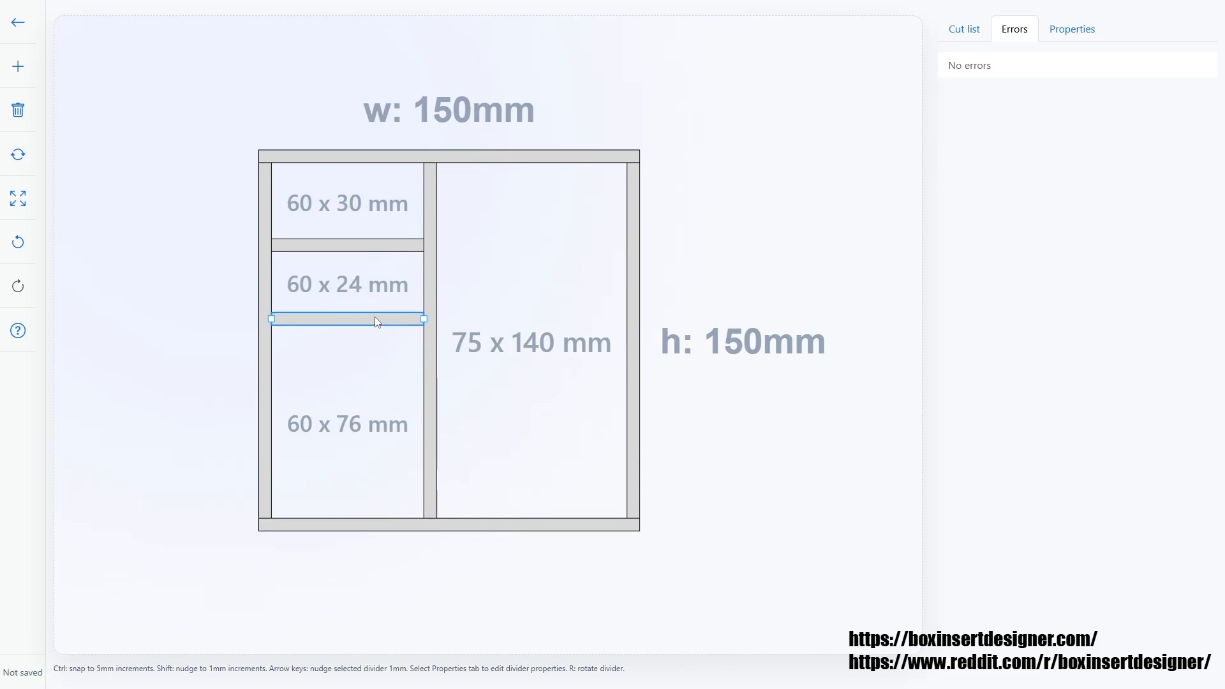
{"action": "key", "text": "Down"}
{"action": "key", "text": "Down"}
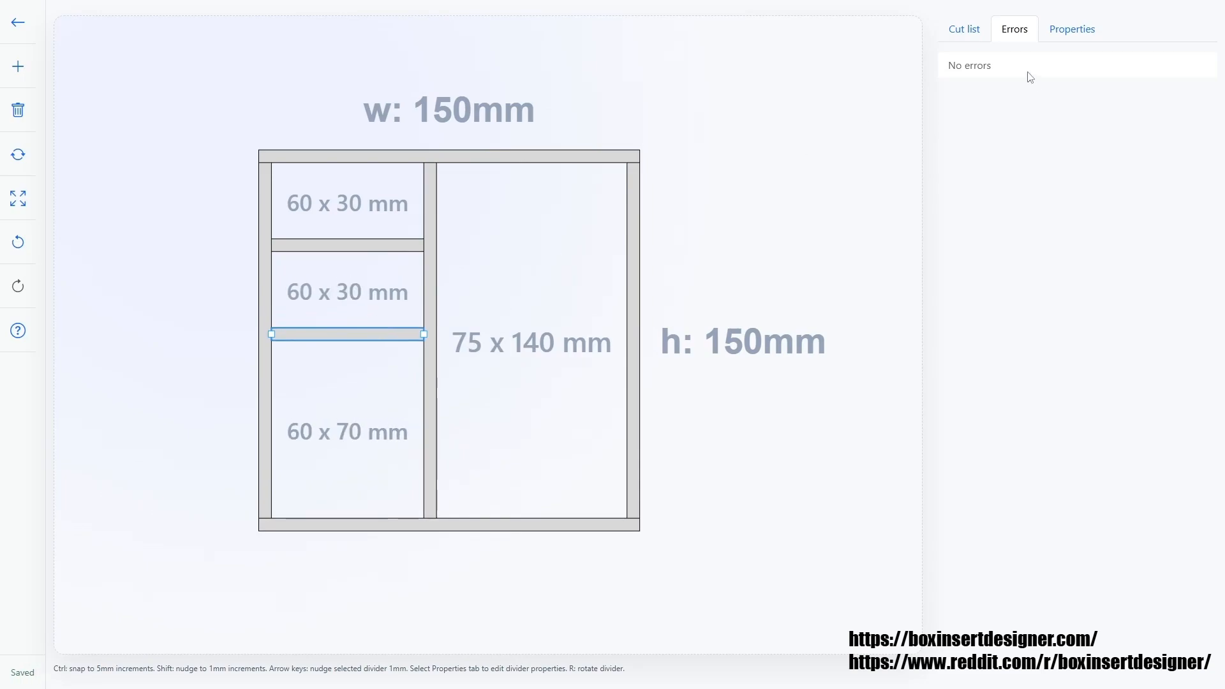
Add a horizontal divider across the right compartment, about 50 mm below the top wall.
{"action": "left_click", "coordinate": [968, 35]}
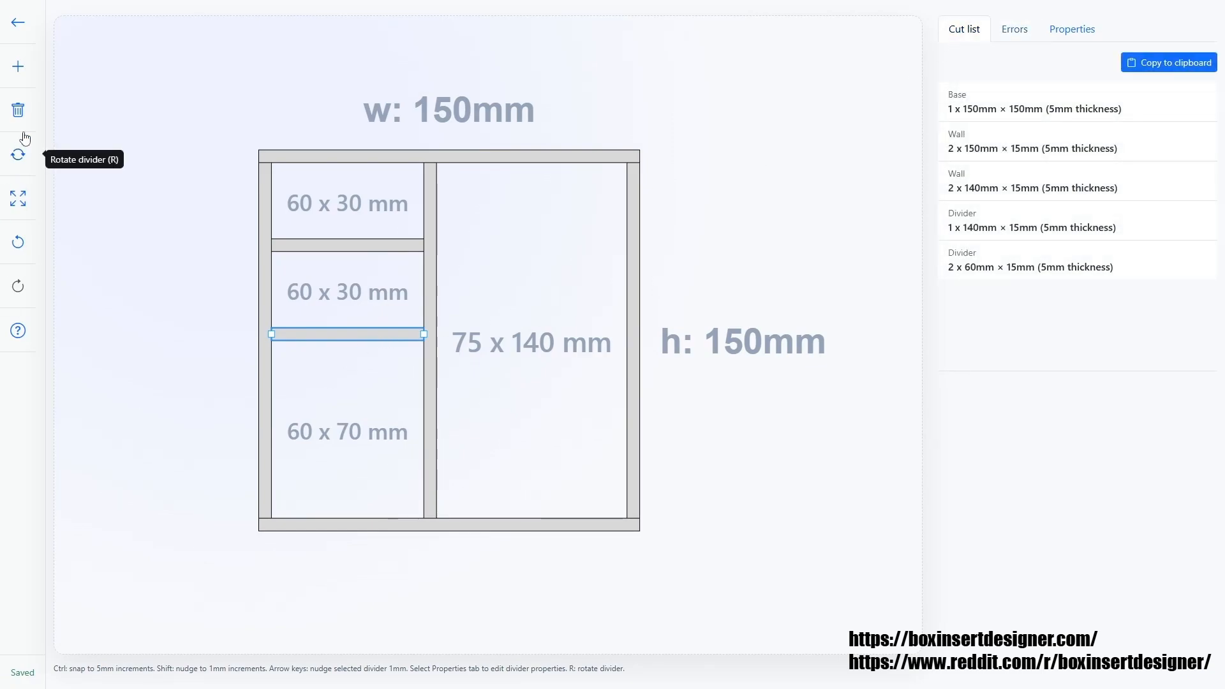
{"action": "left_click", "coordinate": [29, 72]}
{"action": "left_click_drag", "start_coordinate": [383, 342], "coordinate": [491, 295]}
{"action": "left_click_drag", "start_coordinate": [588, 296], "coordinate": [627, 296]}
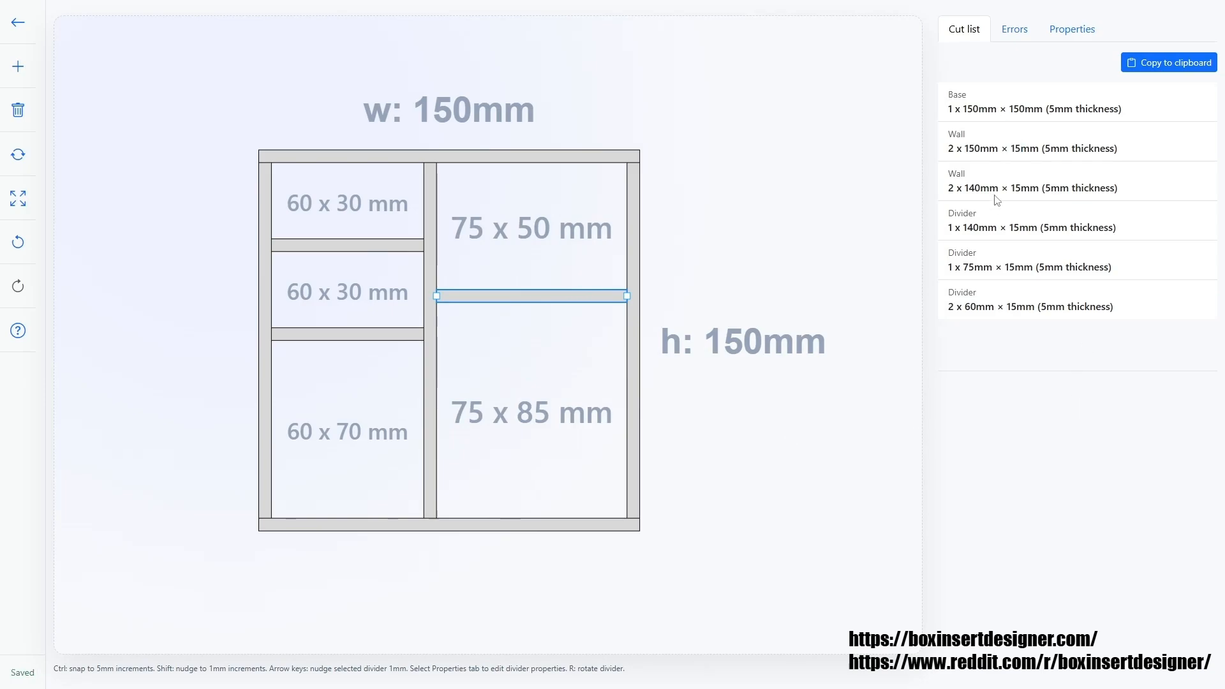
Inspect the properties of a left divider, the project and the box, fitting the design to the view.
{"action": "left_click", "coordinate": [338, 248]}
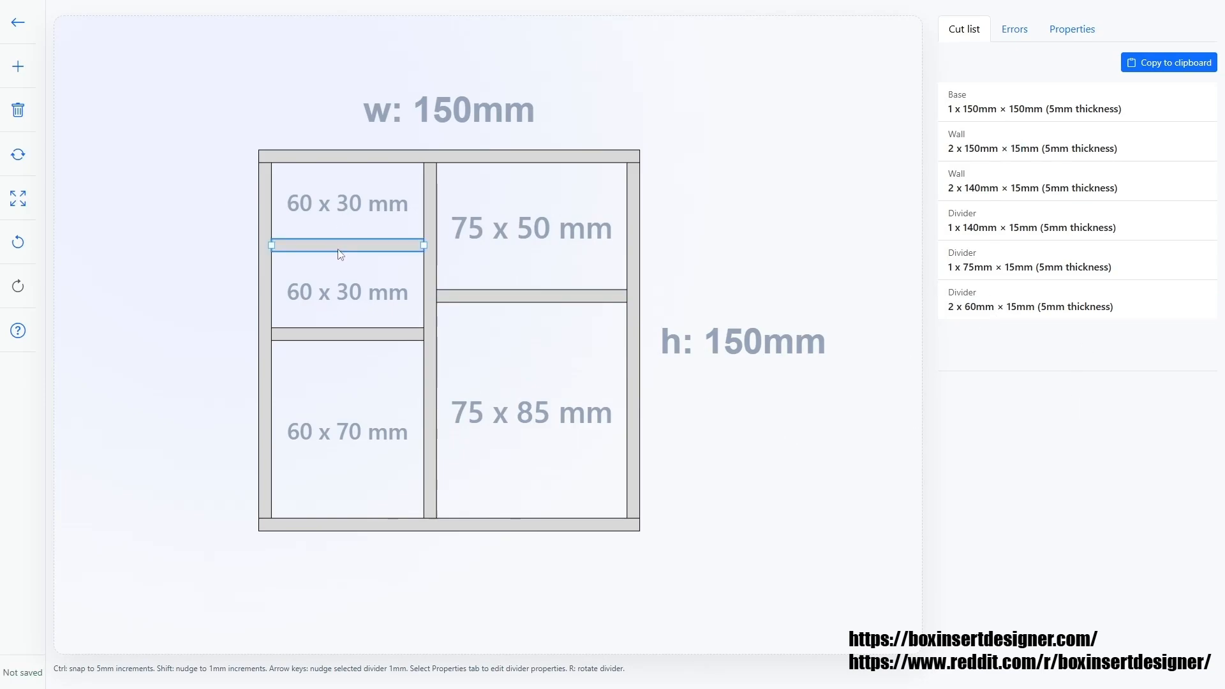
{"action": "left_click", "coordinate": [1086, 32]}
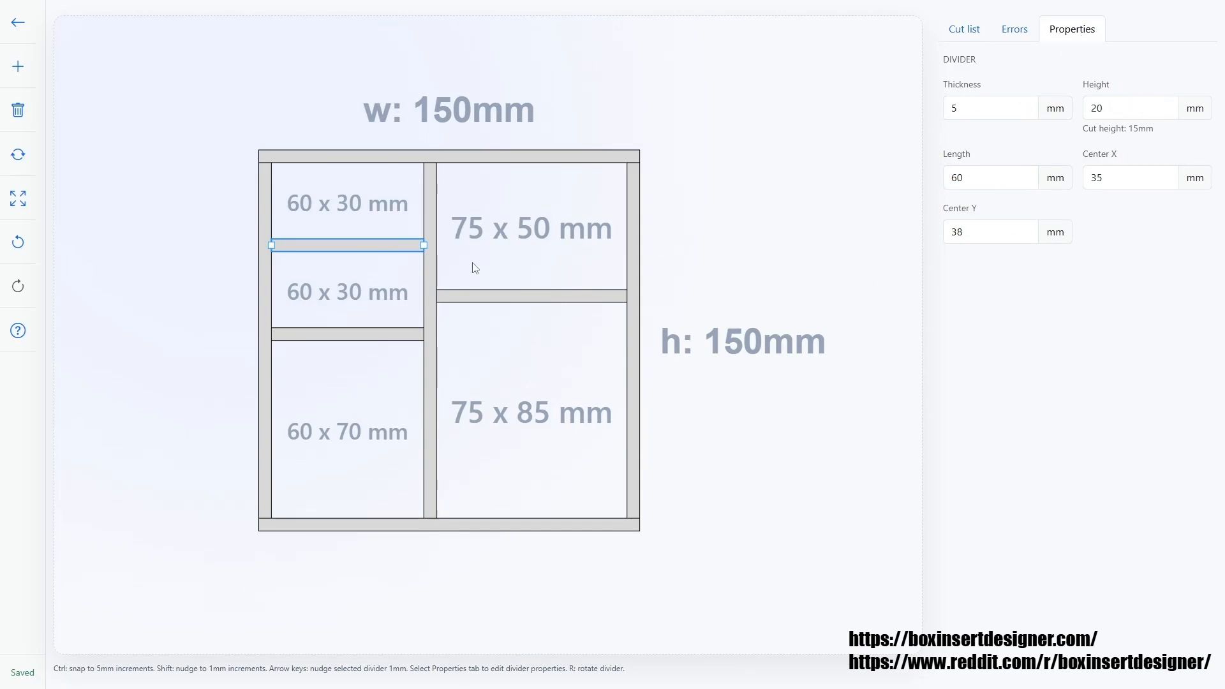
{"action": "left_click", "coordinate": [859, 255]}
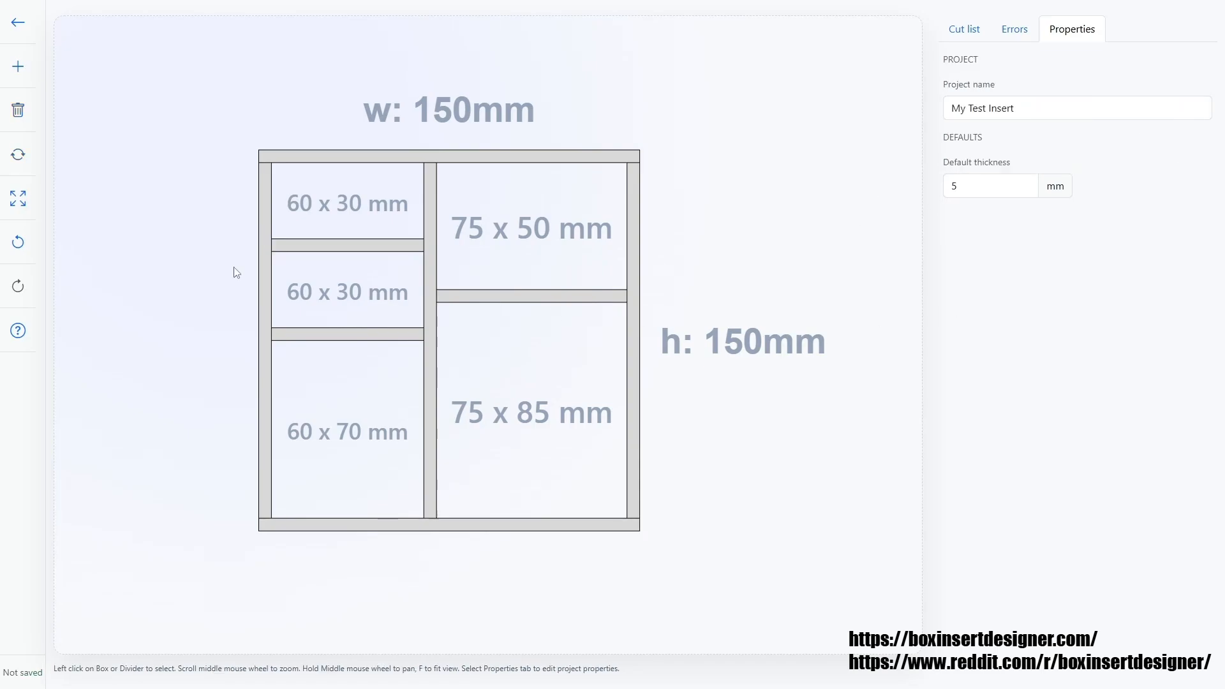
{"action": "left_click", "coordinate": [18, 203]}
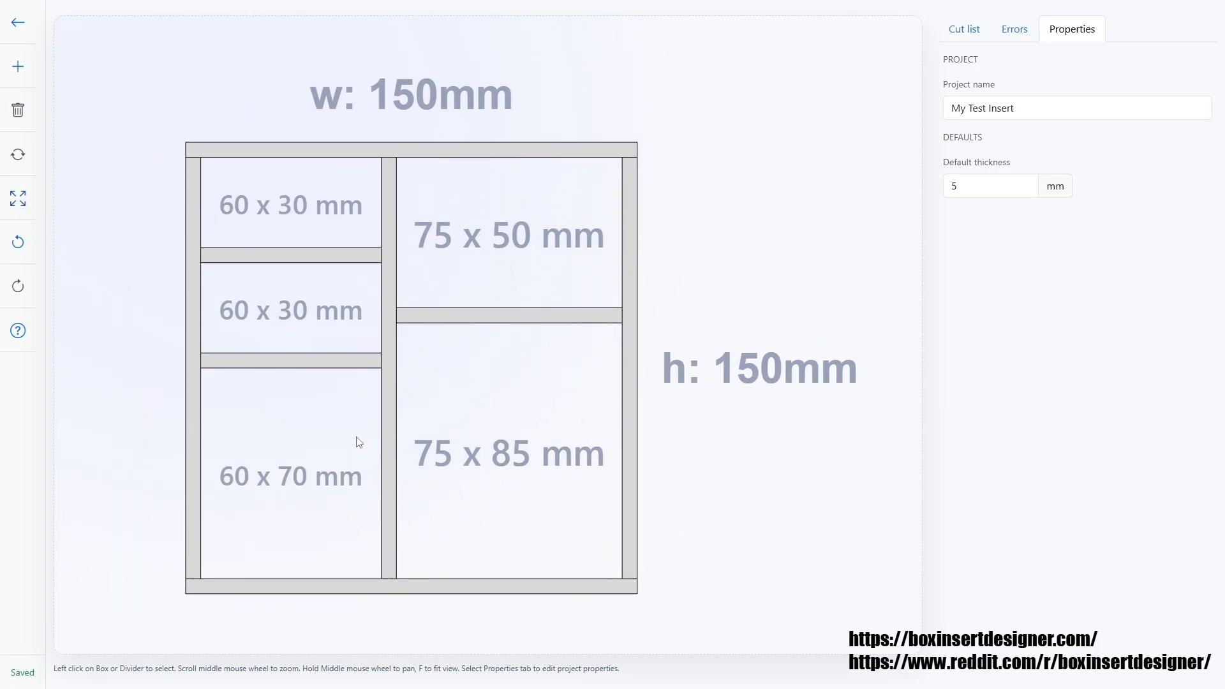
{"action": "left_click", "coordinate": [345, 435]}
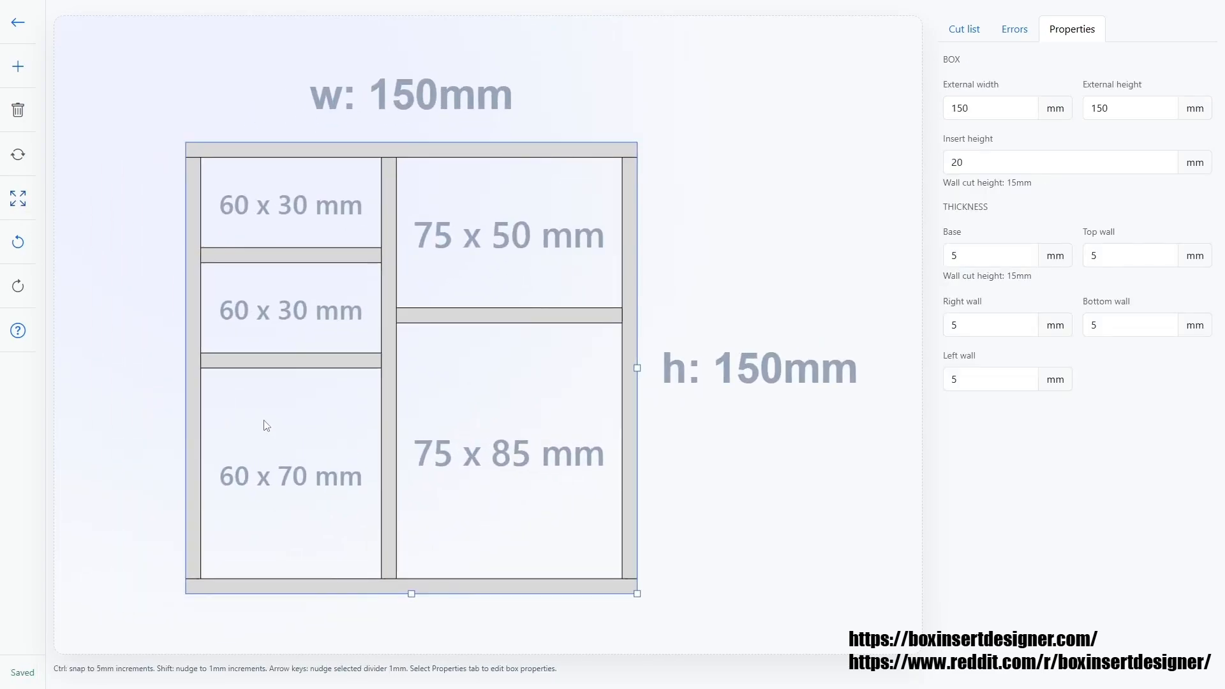
{"action": "left_click", "coordinate": [23, 203]}
Delete the horizontal divider from the right compartment.
{"action": "left_click", "coordinate": [26, 250]}
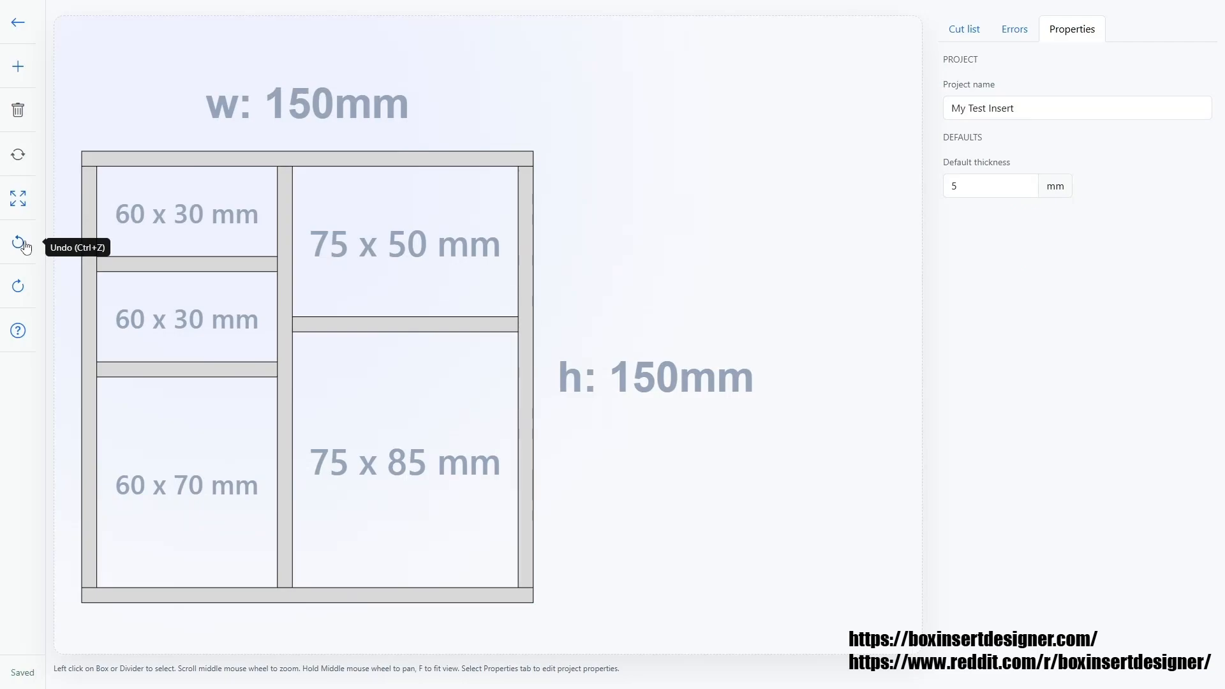
{"action": "left_click", "coordinate": [26, 250]}
{"action": "left_click", "coordinate": [16, 283]}
{"action": "left_click", "coordinate": [16, 284]}
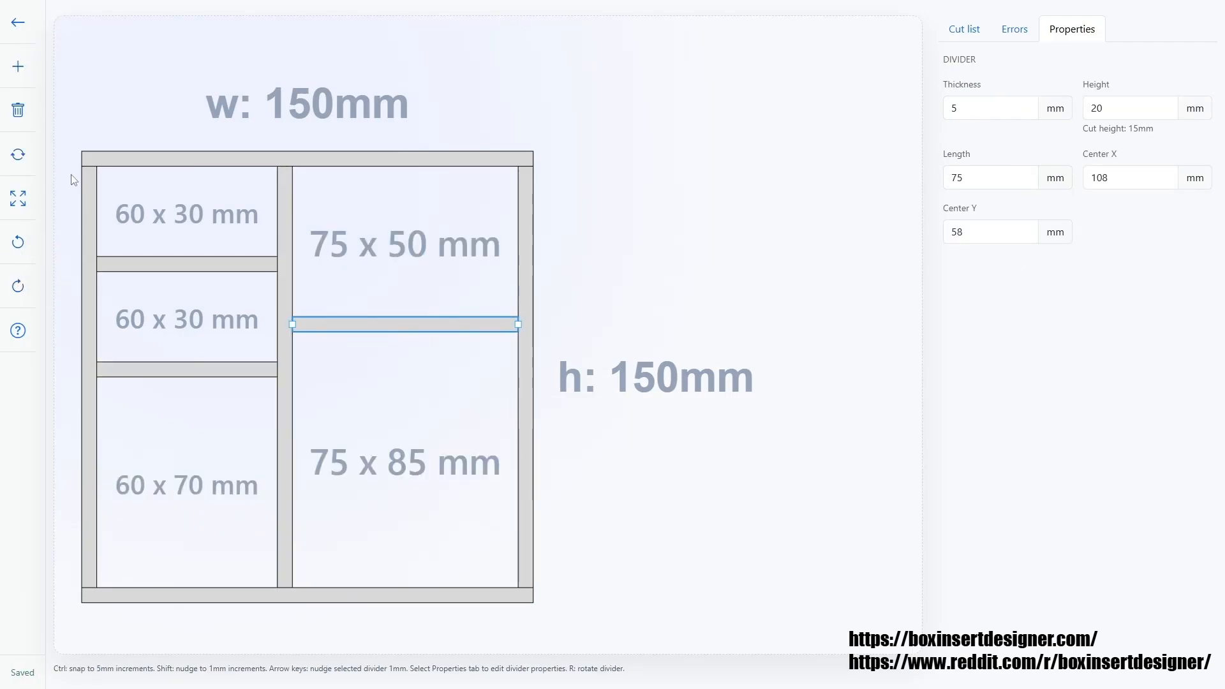
{"action": "left_click", "coordinate": [17, 115]}
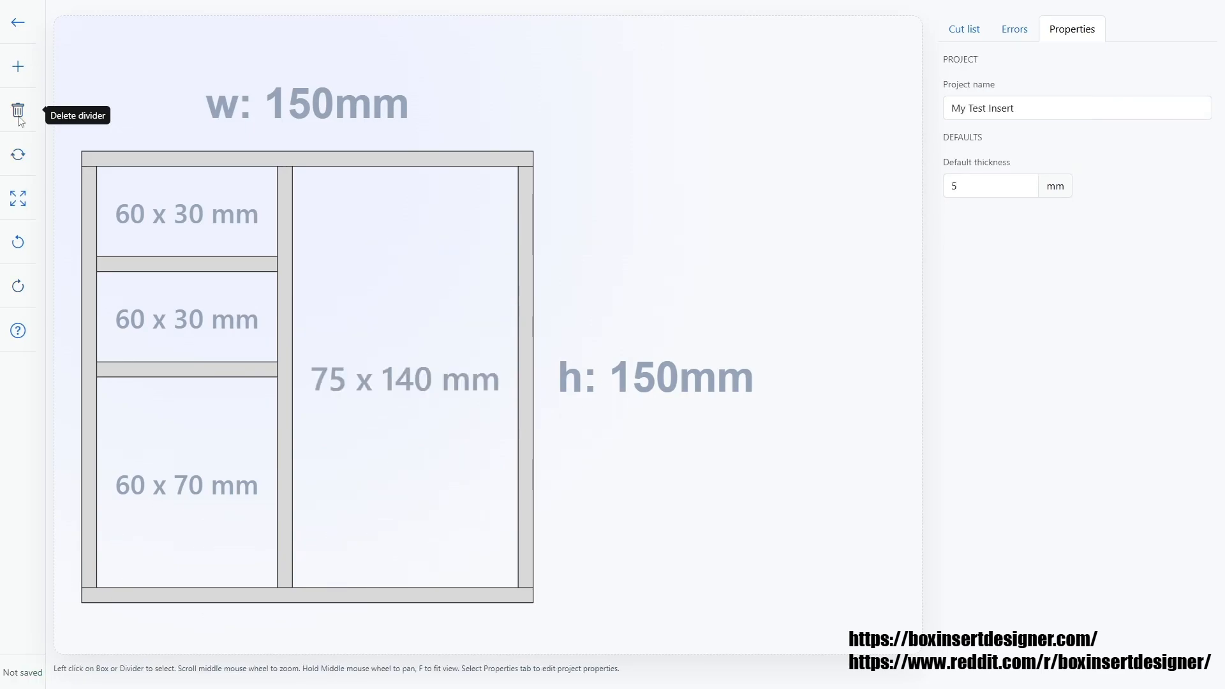
Review the help overview, the cut list and the box properties.
{"action": "middle_click_drag", "start_coordinate": [109, 123], "coordinate": [274, 118]}
{"action": "left_click", "coordinate": [18, 330]}
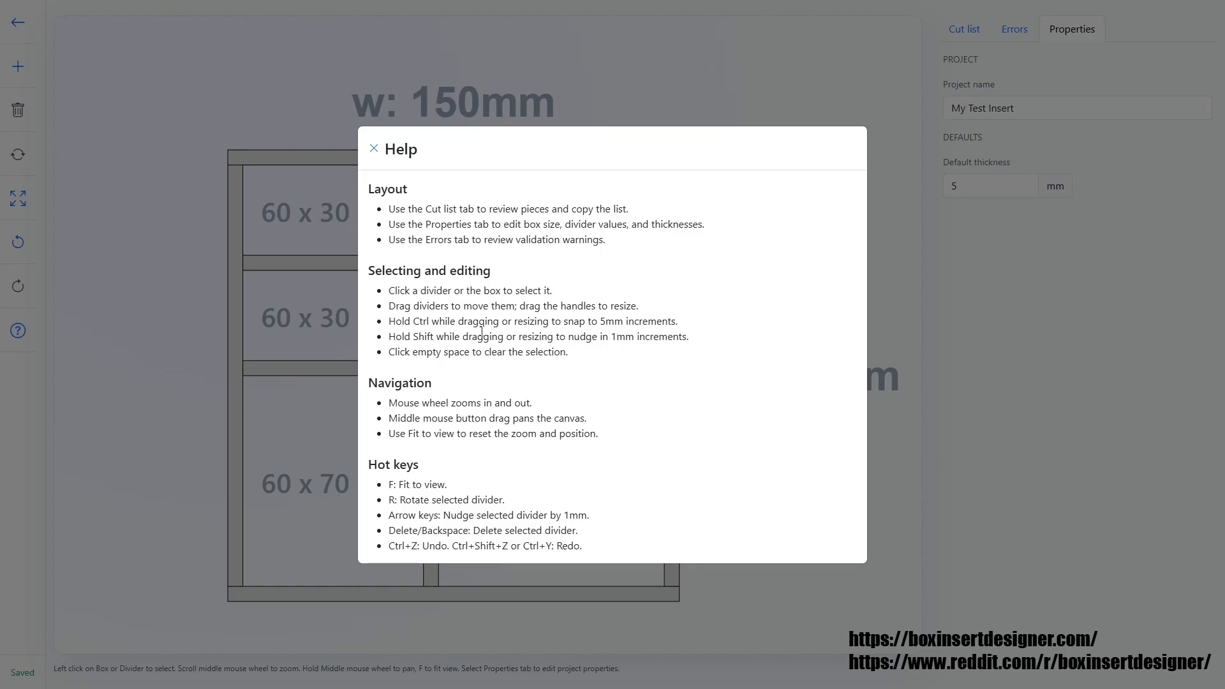
{"action": "left_click", "coordinate": [881, 298]}
{"action": "left_click", "coordinate": [963, 33]}
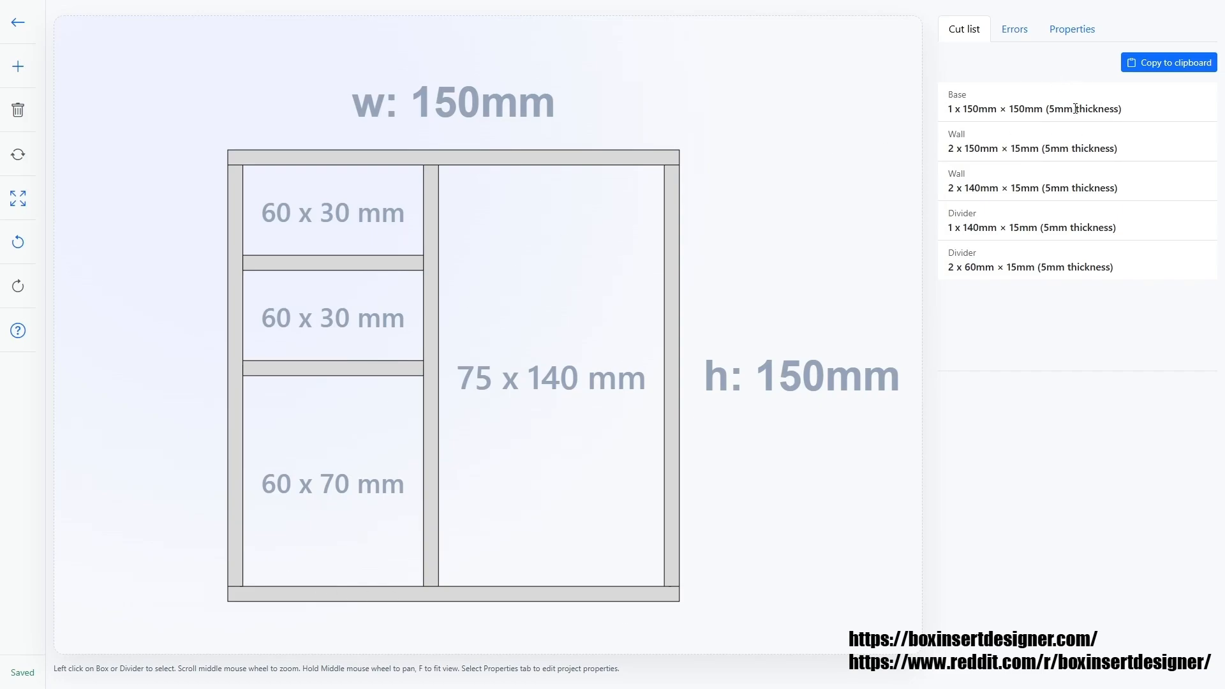
{"action": "left_click", "coordinate": [475, 157]}
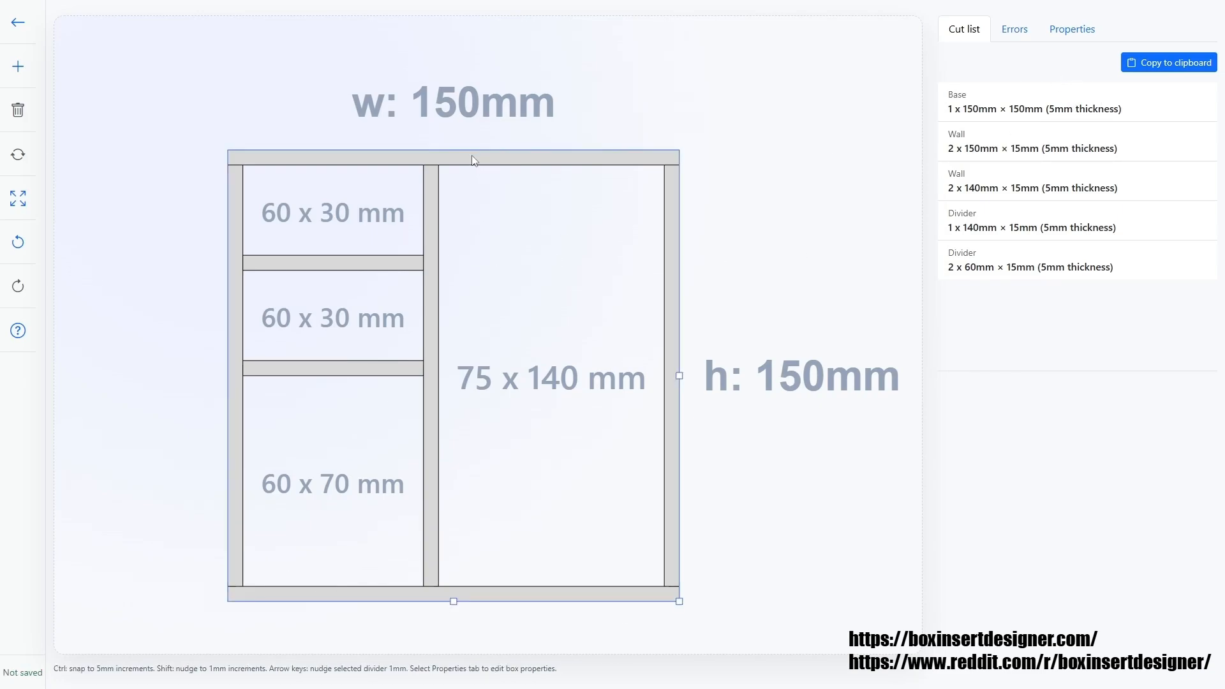
{"action": "left_click", "coordinate": [1075, 33]}
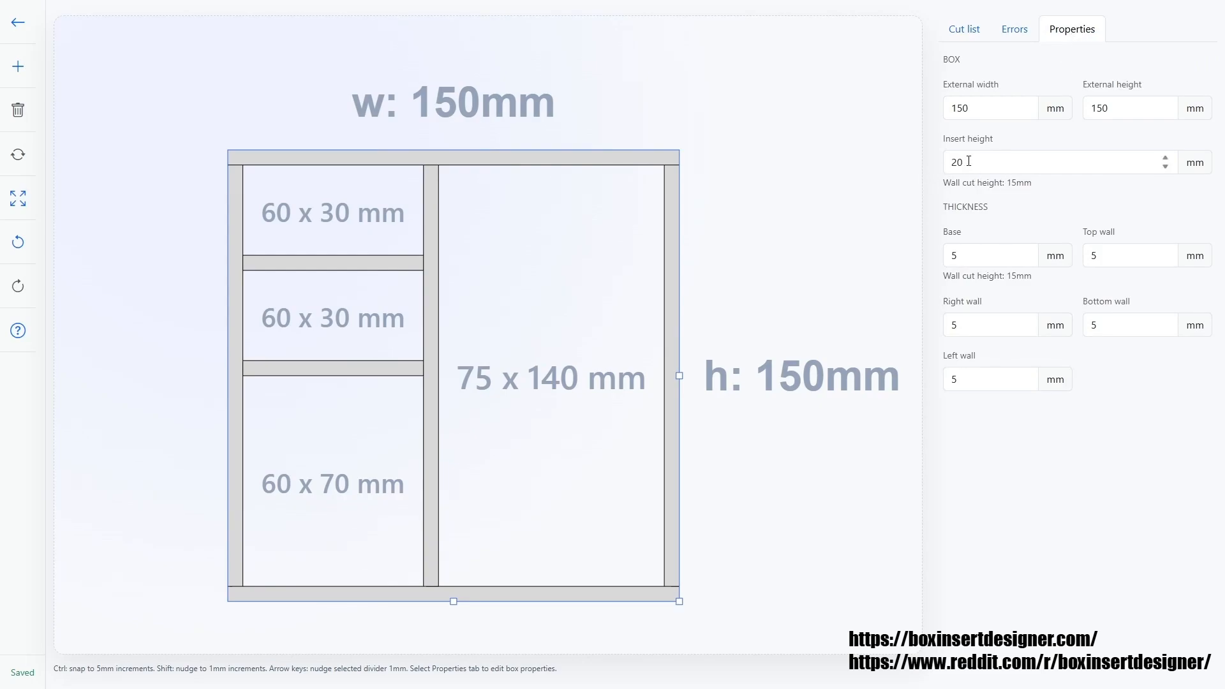
{"action": "left_click", "coordinate": [963, 30]}
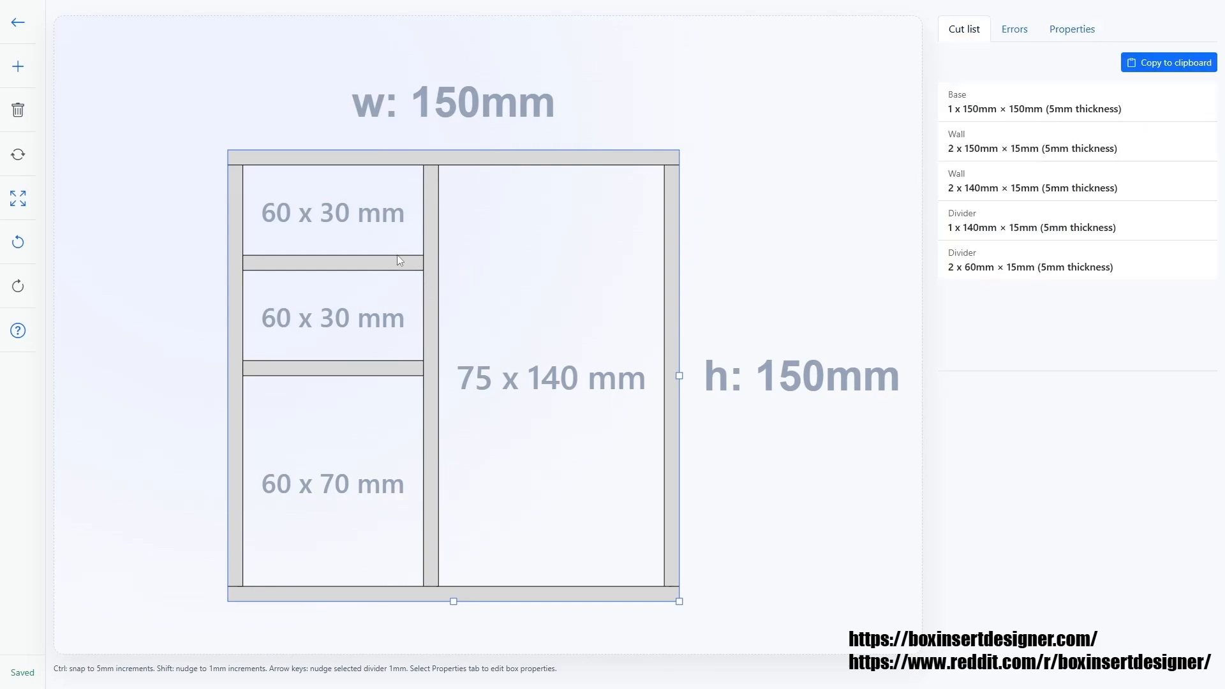
Nudge the upper left divider up 1 mm and set its height to 10 mm.
{"action": "left_click_drag", "start_coordinate": [400, 263], "coordinate": [400, 260]}
{"action": "left_click", "coordinate": [1071, 29]}
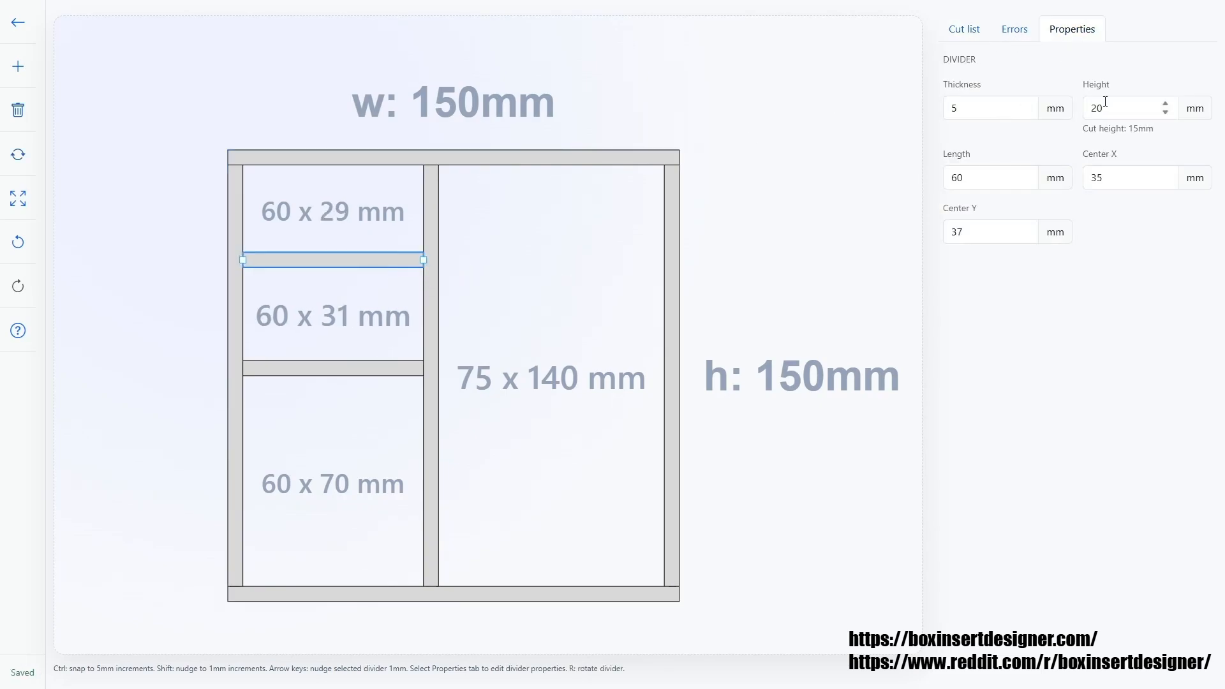
{"action": "left_click_drag", "start_coordinate": [1113, 111], "coordinate": [1087, 107]}
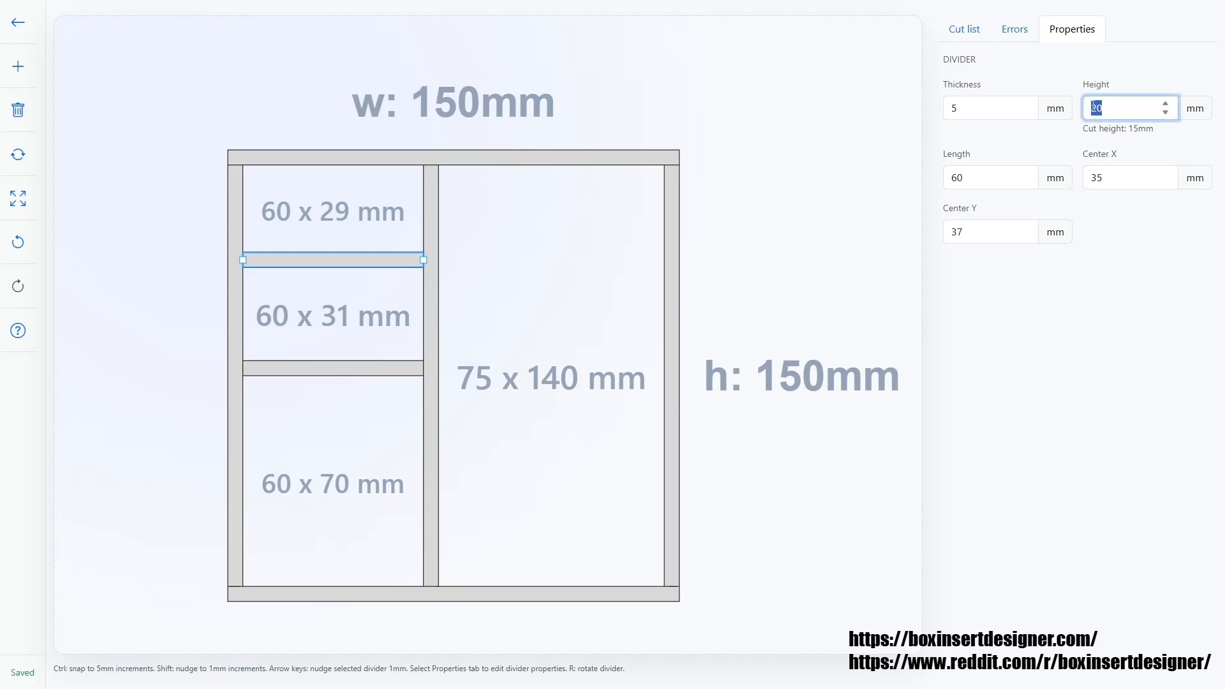
{"action": "type", "text": "10"}
{"action": "left_click", "coordinate": [288, 378]}
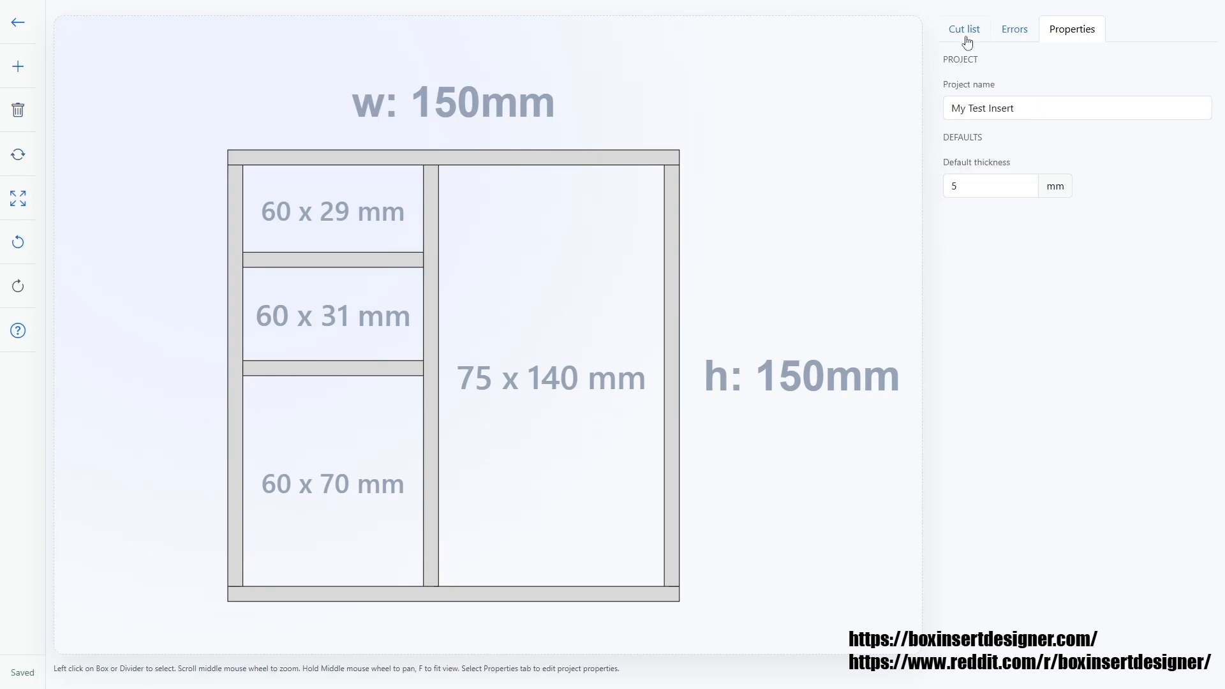
Review the updated cut list and return to the project list.
{"action": "left_click", "coordinate": [964, 30]}
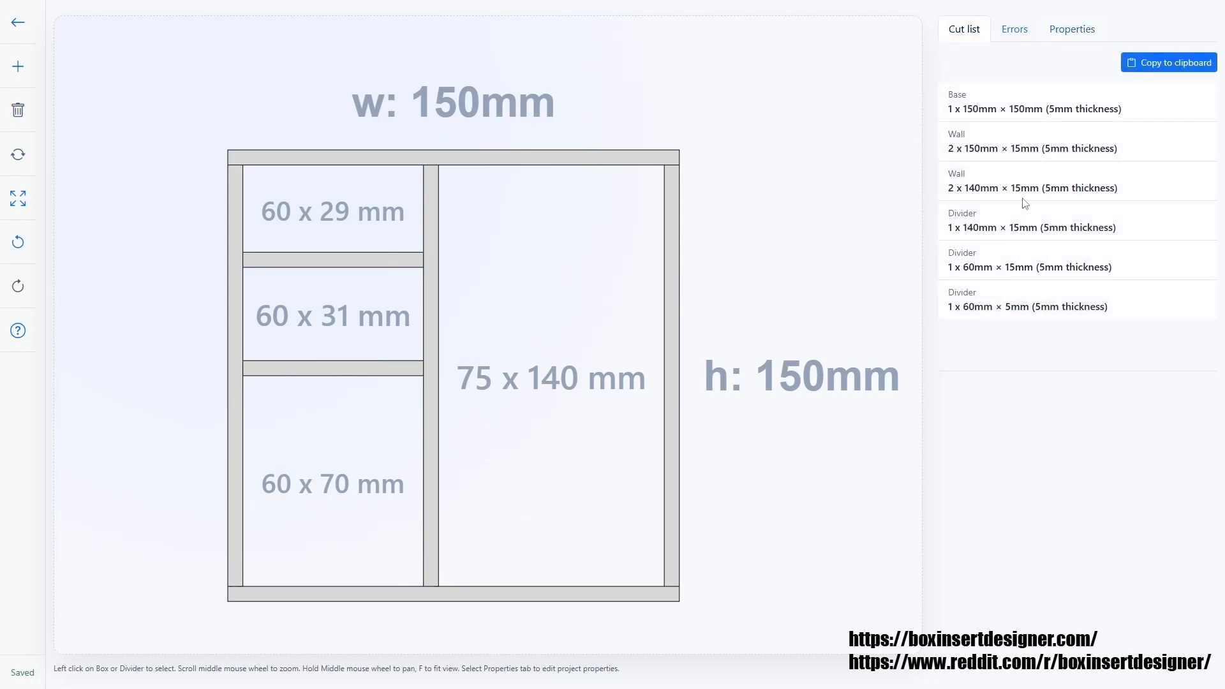
{"action": "triple_click", "coordinate": [1159, 305]}
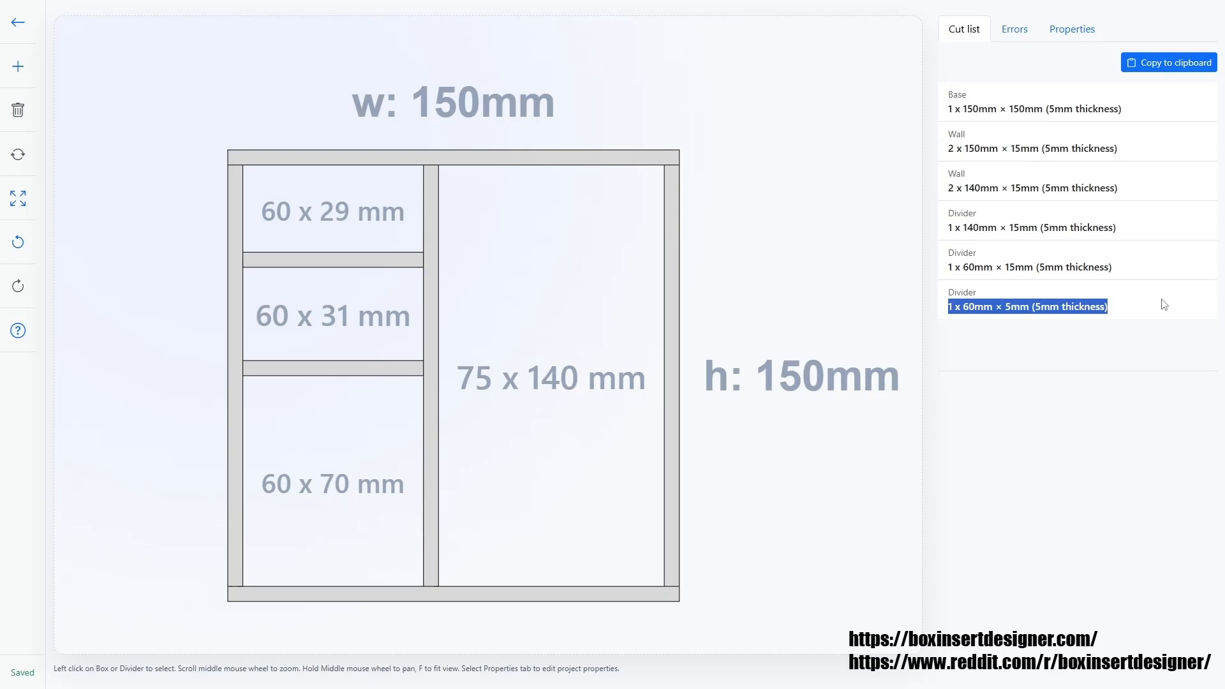
{"action": "left_click", "coordinate": [392, 259]}
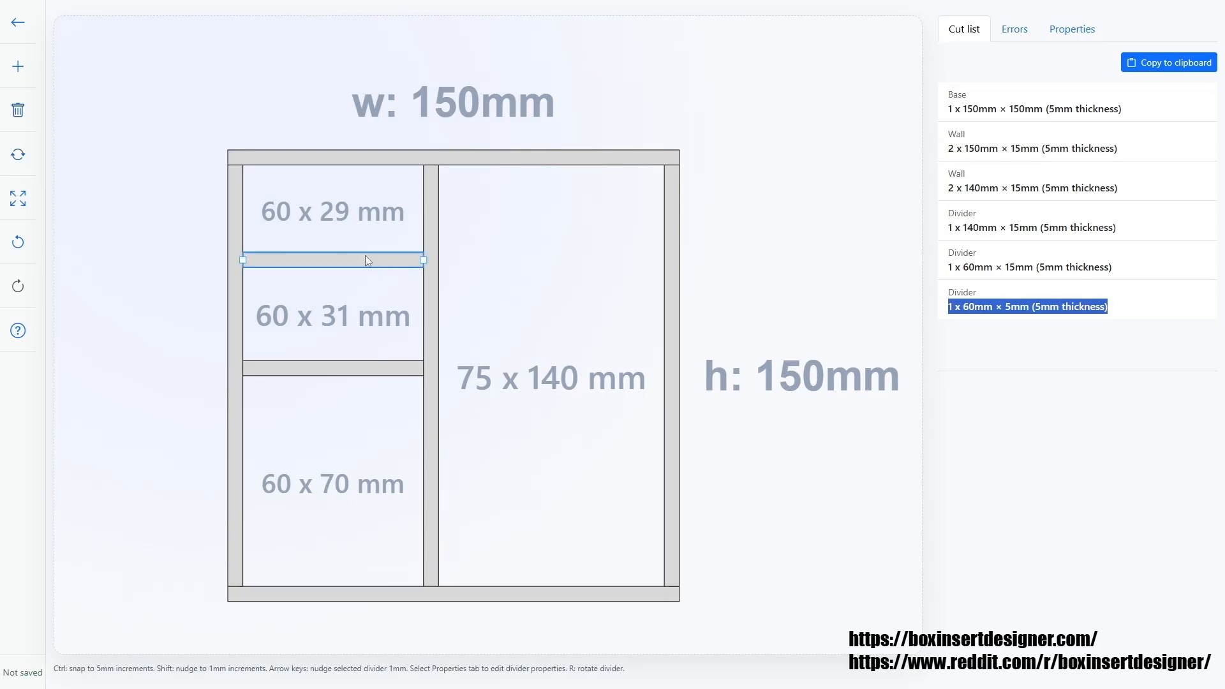
{"action": "left_click", "coordinate": [15, 29]}
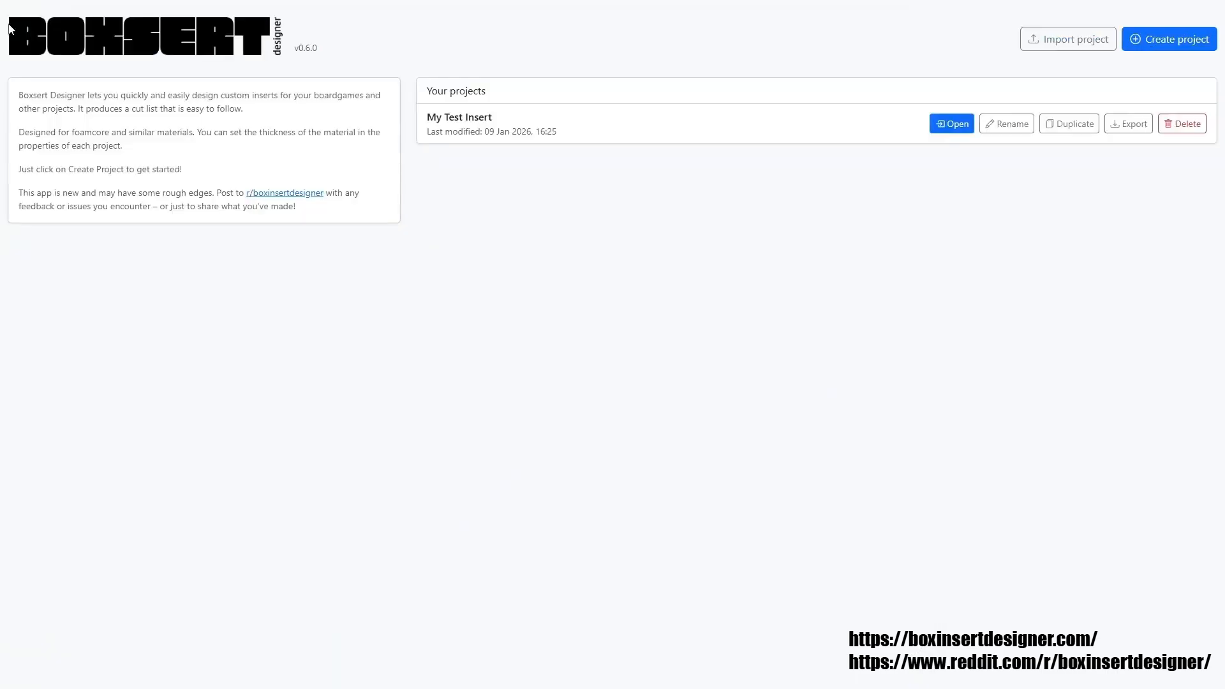